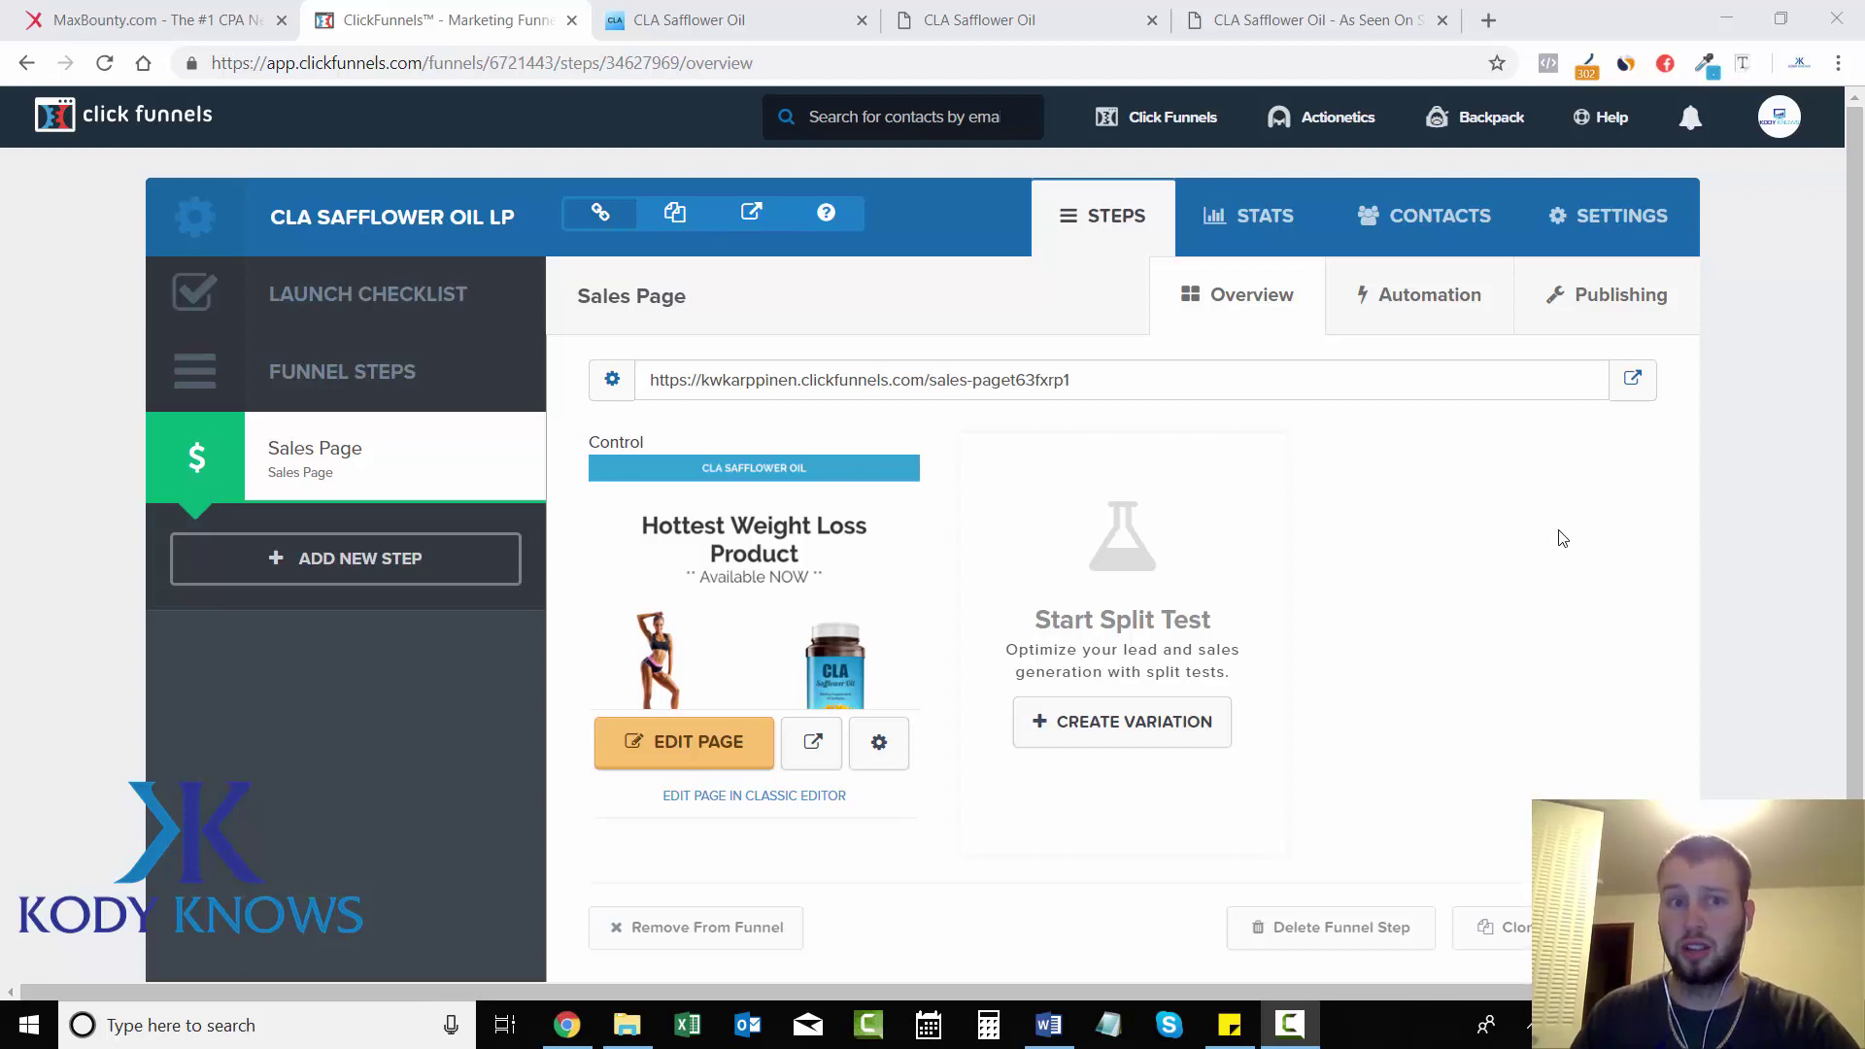
Step: Highlight the account subdomain and the clickfunnels.com part of the sales-page step URL
left_click_drag(696, 380, 793, 387)
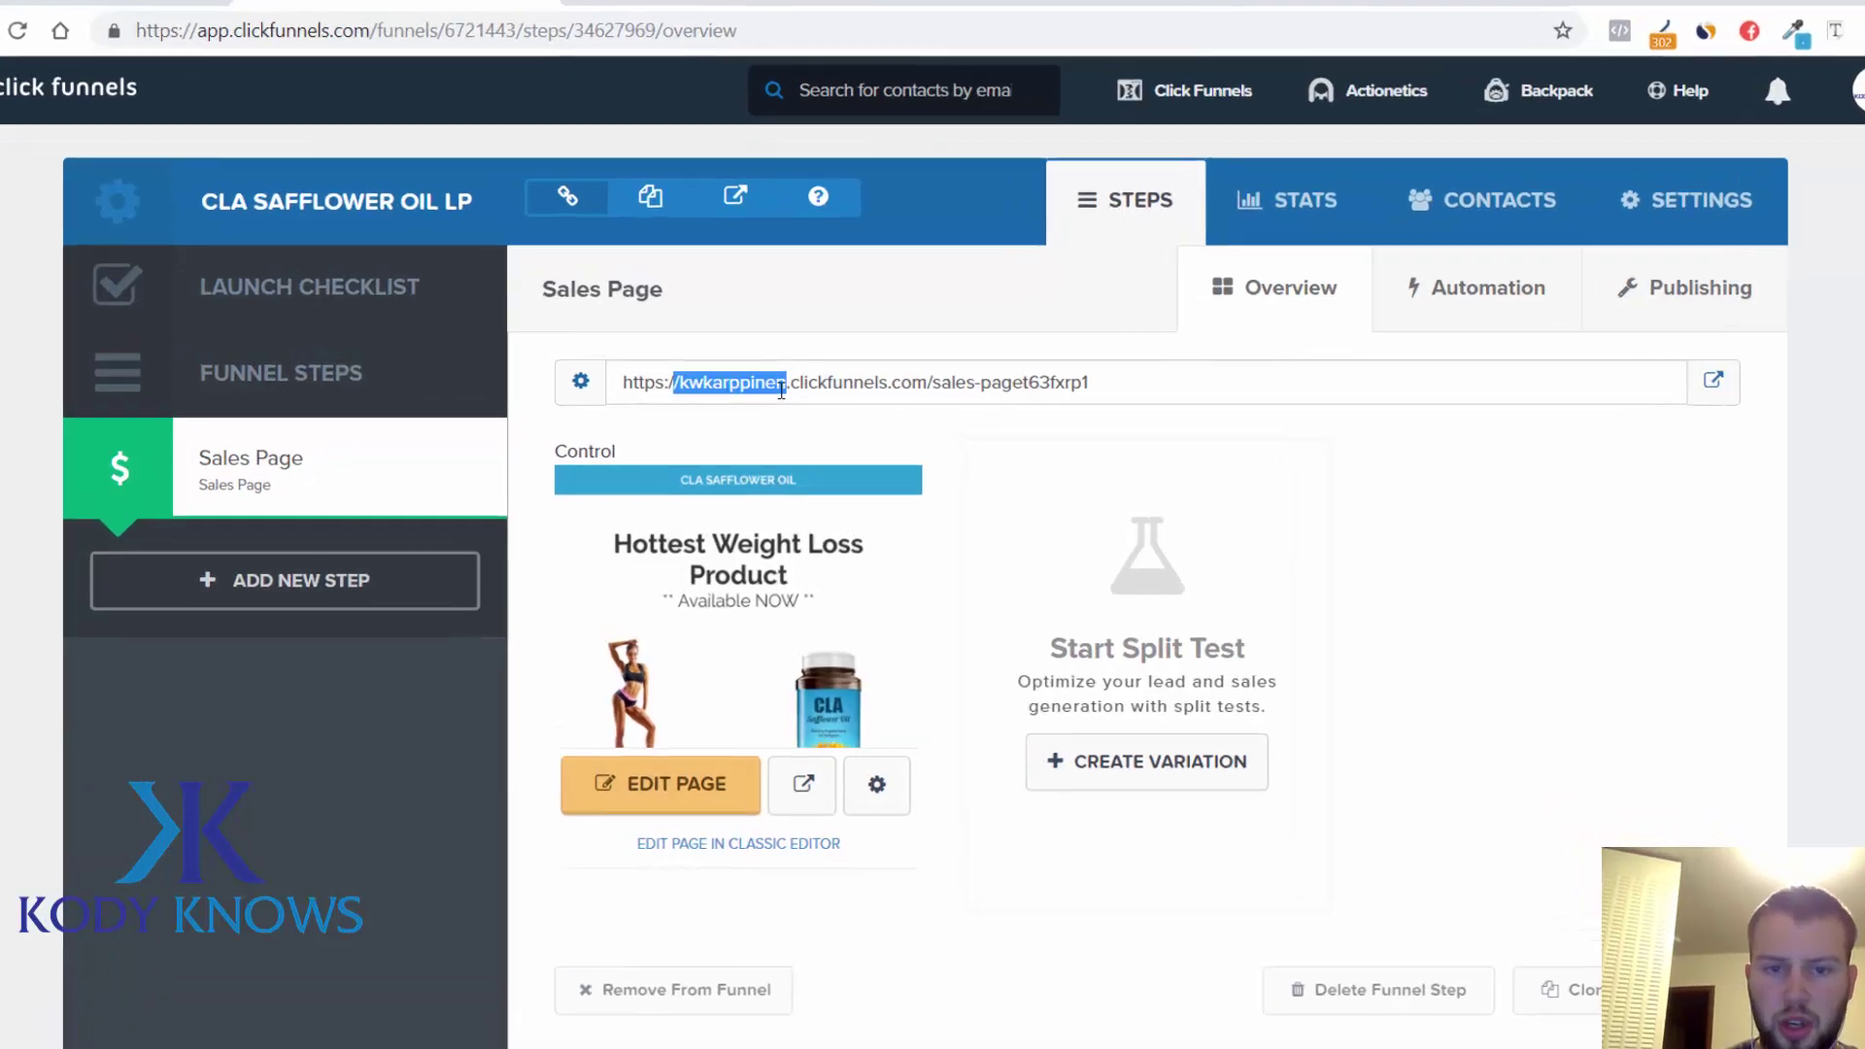
left_click(781, 390)
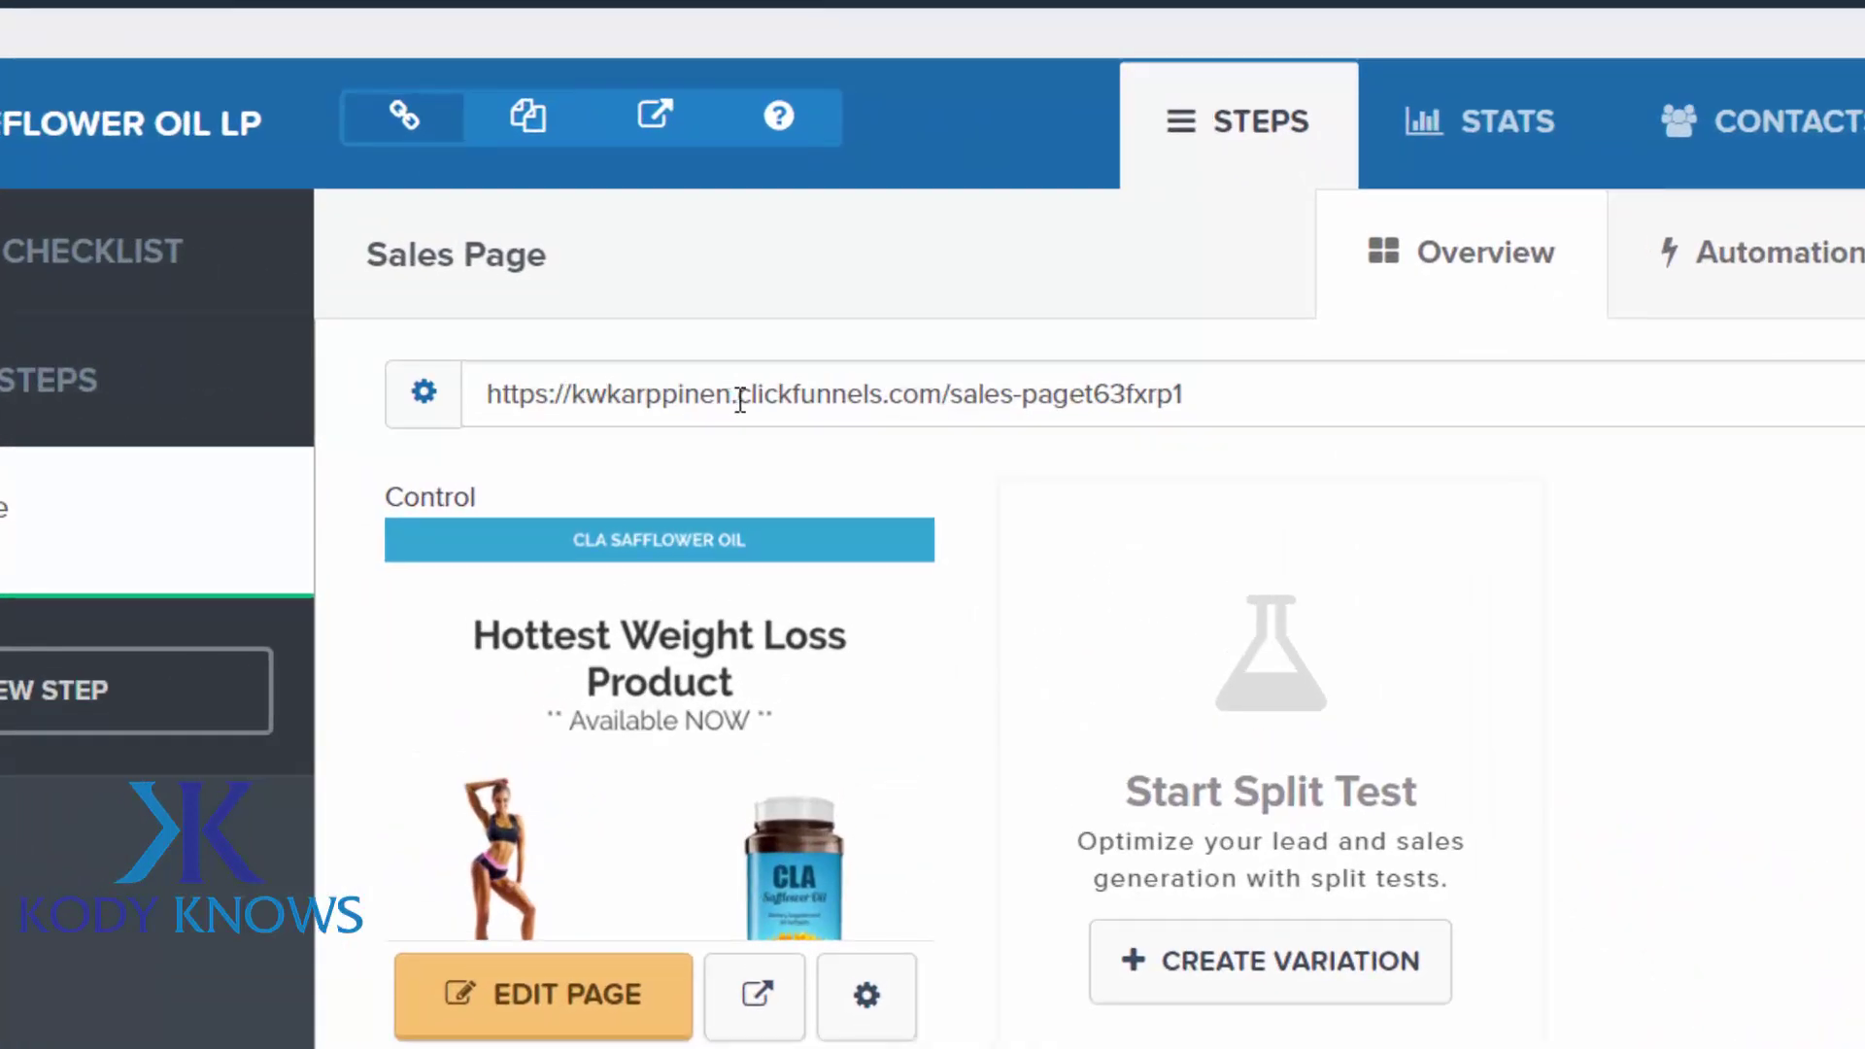
left_click_drag(740, 398, 949, 394)
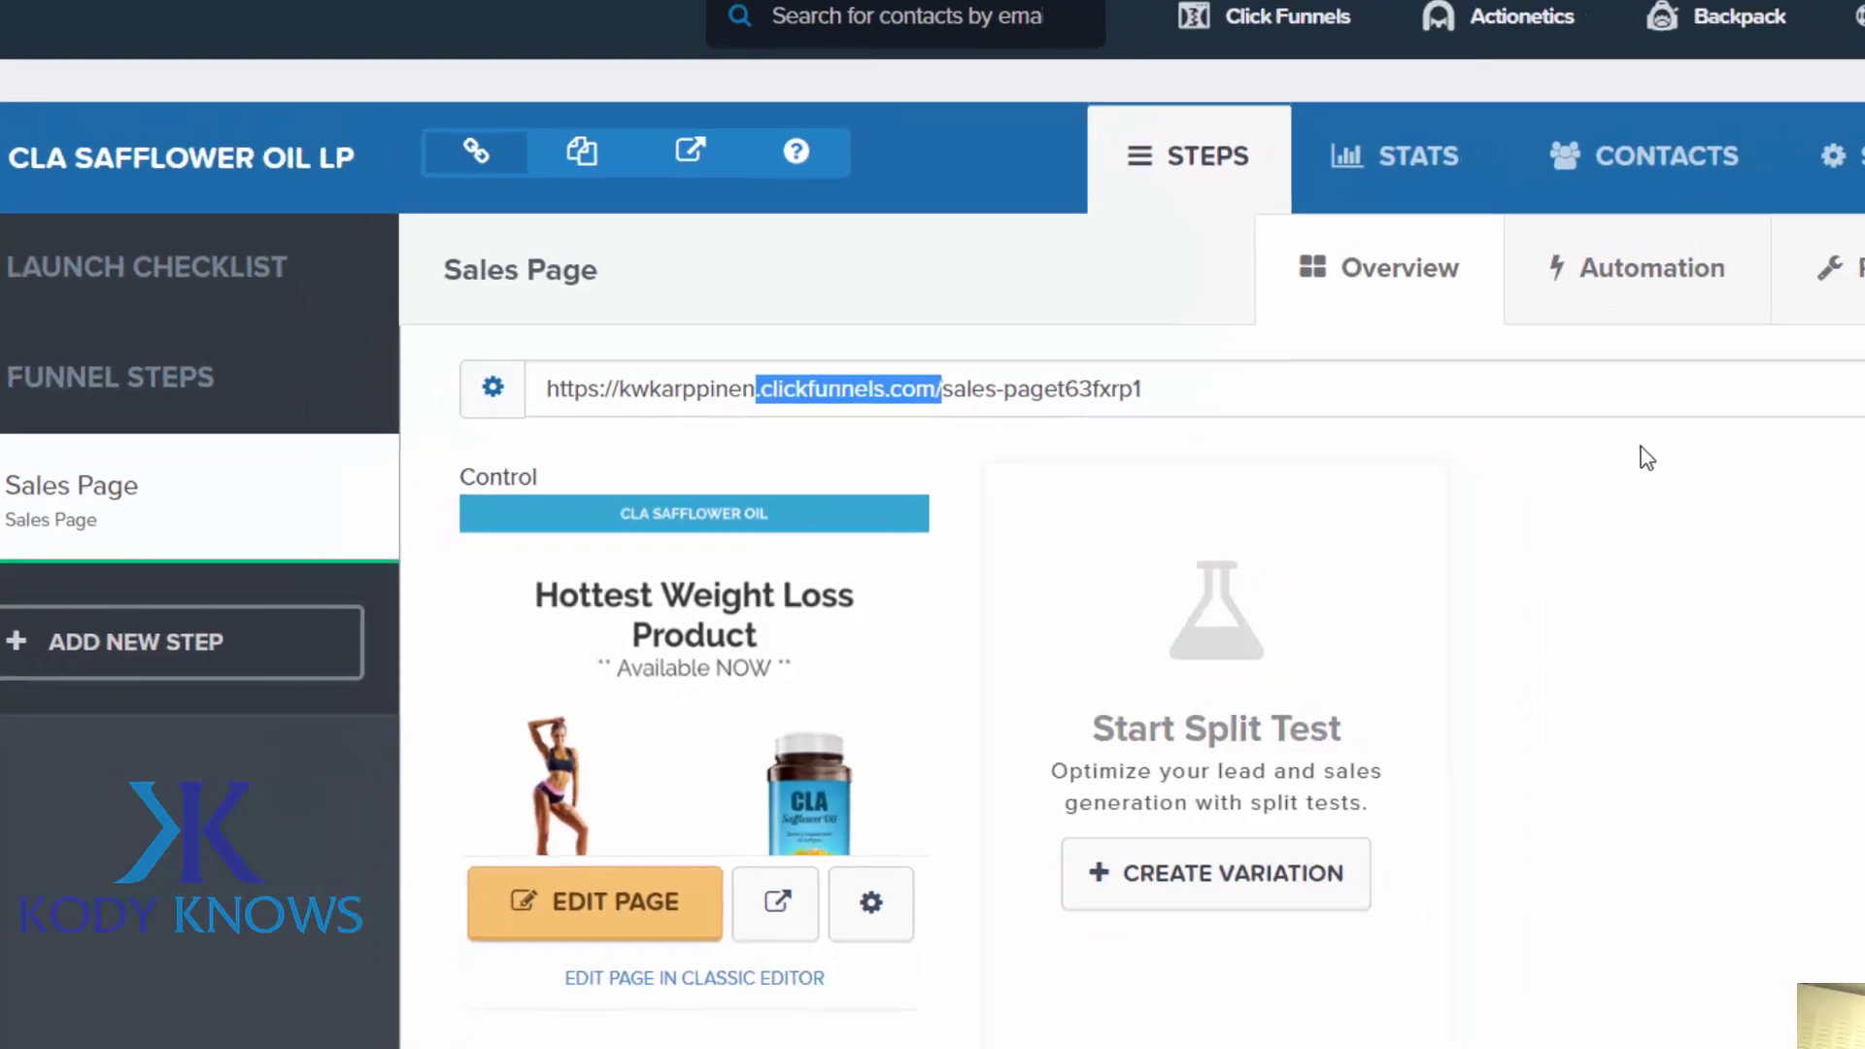
left_click(1806, 520)
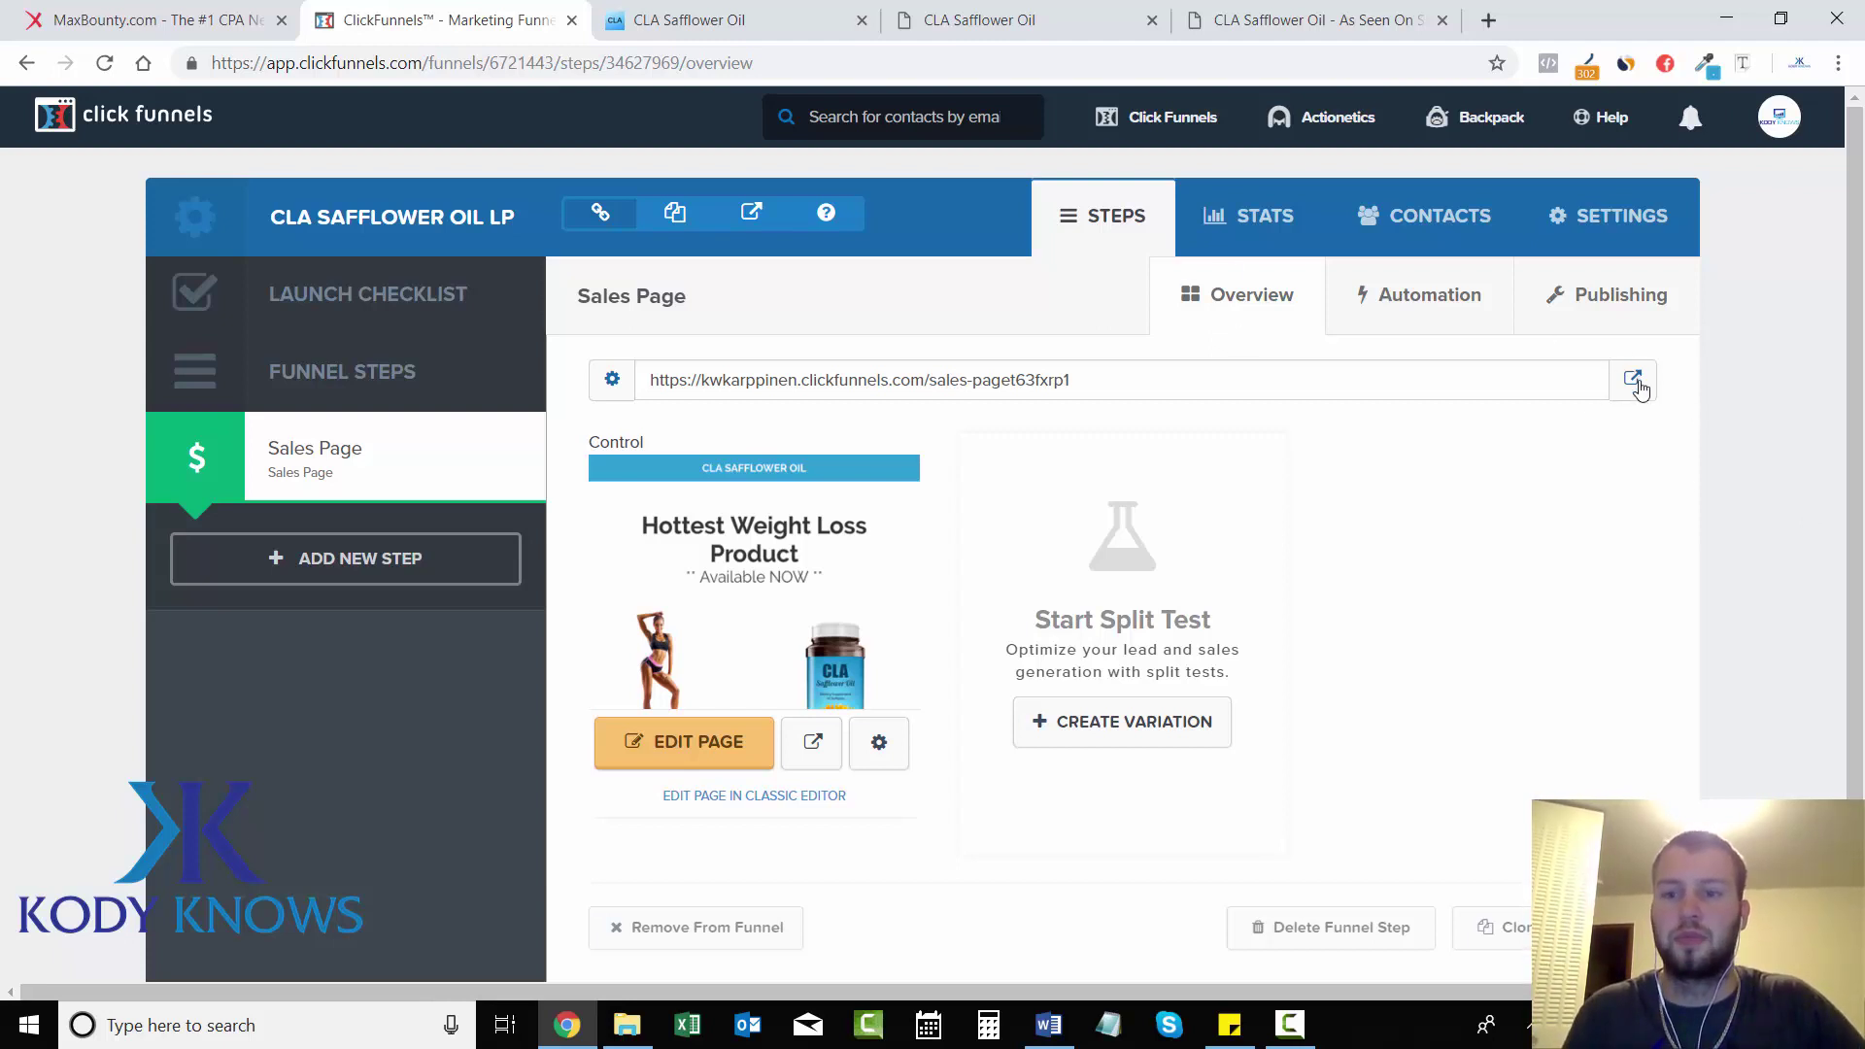
Step: Open the live CLA Safflower Oil sales page in a new tab and scroll through it
left_click(1634, 381)
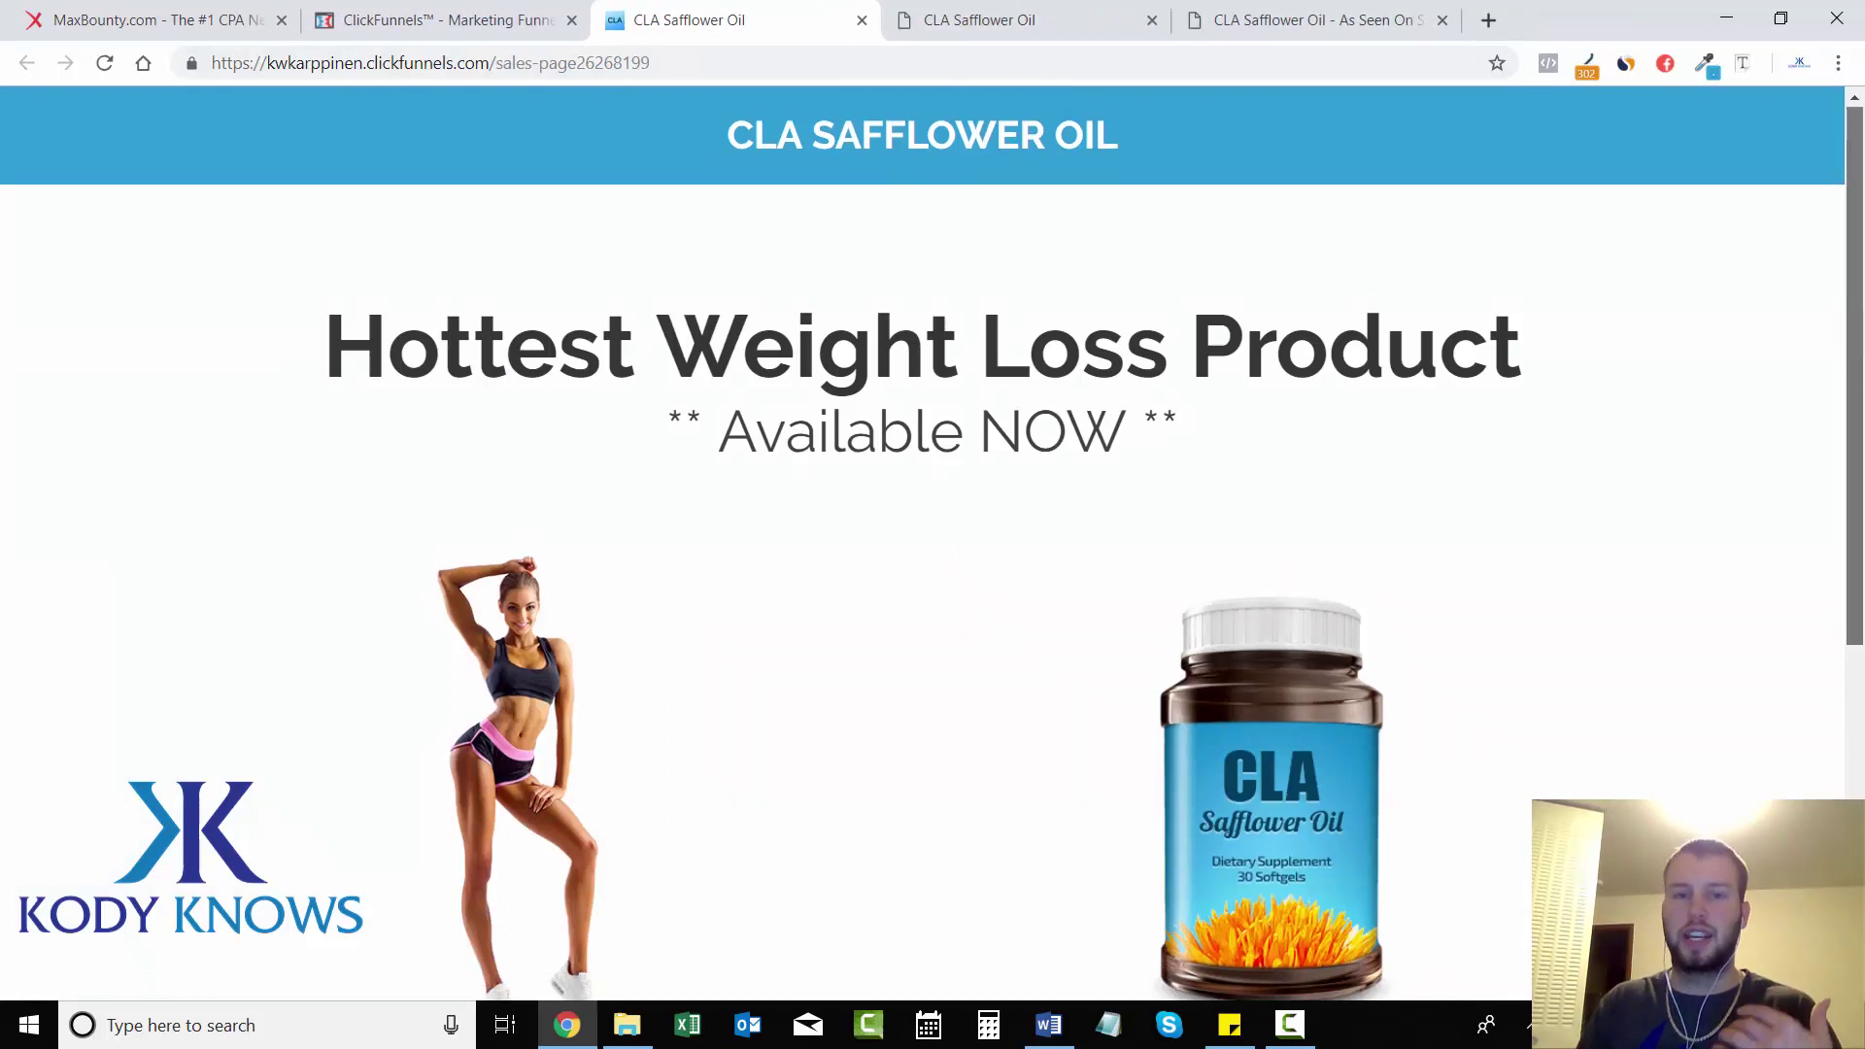
scroll(1862, 389, "down", 1)
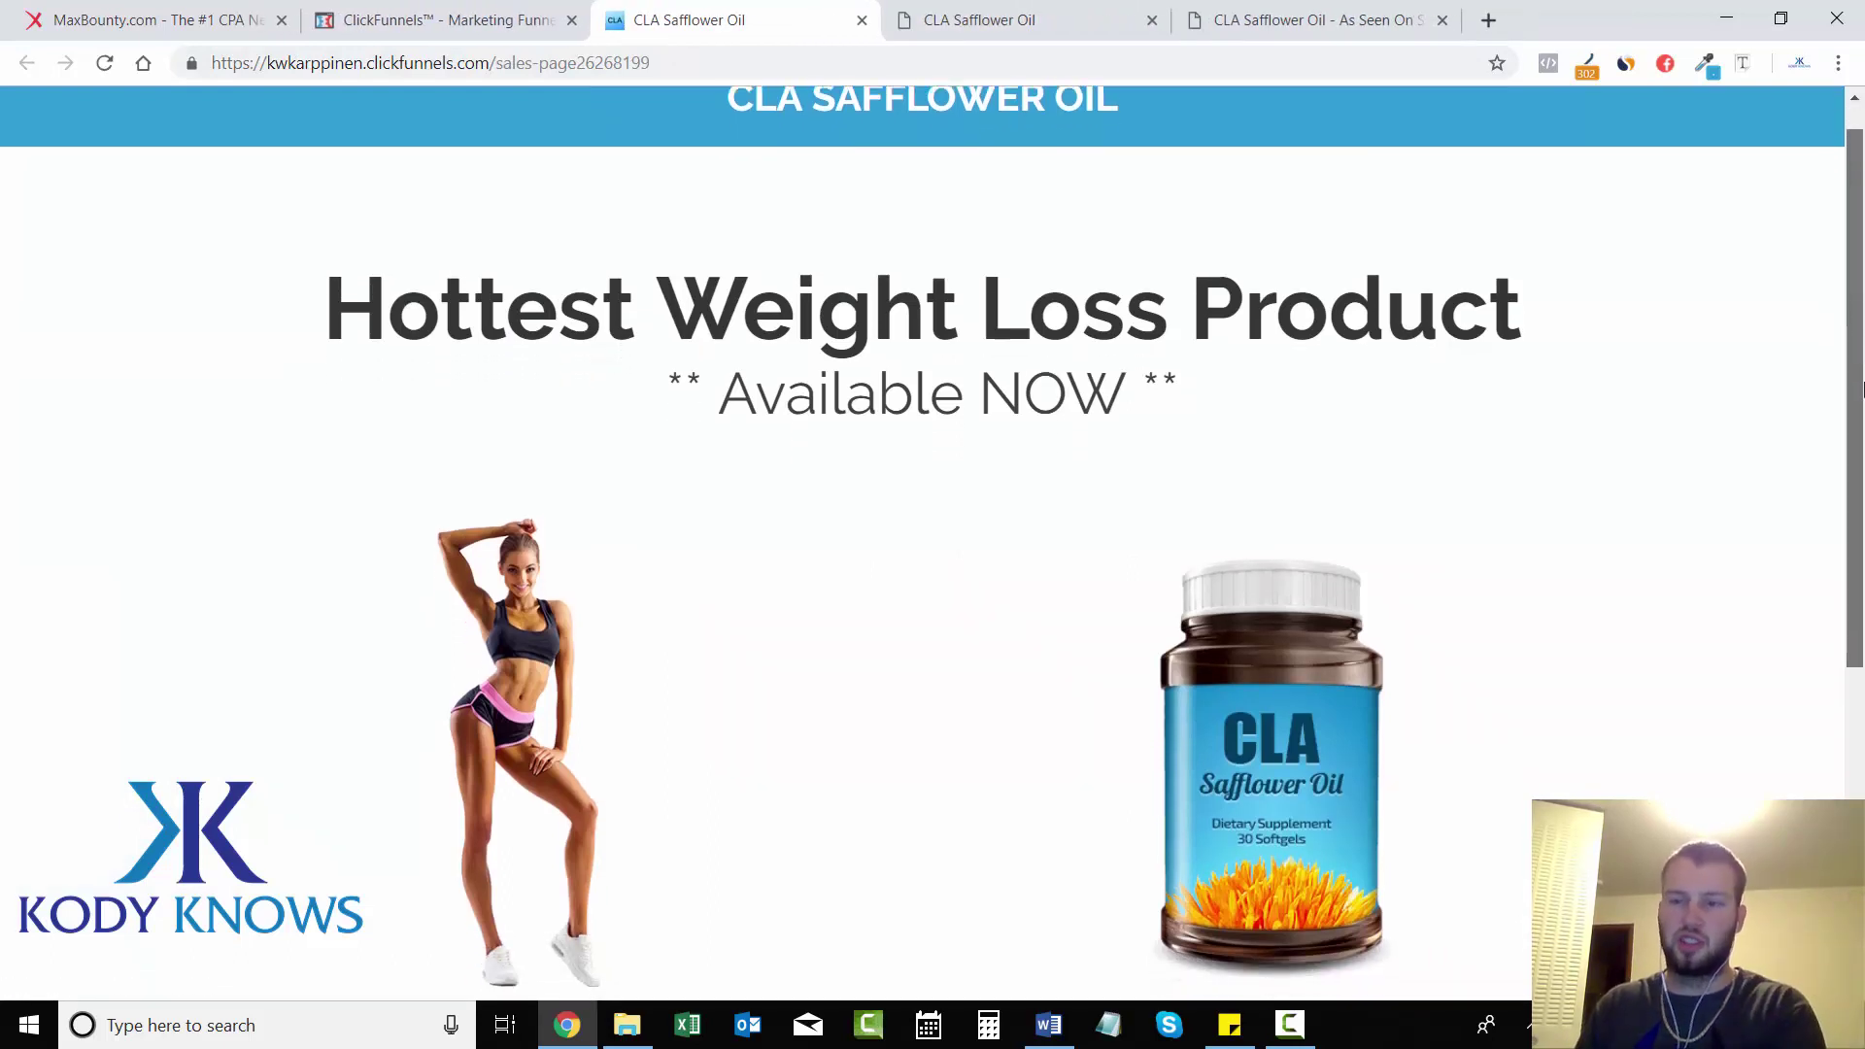
left_click_drag(1862, 388, 1862, 602)
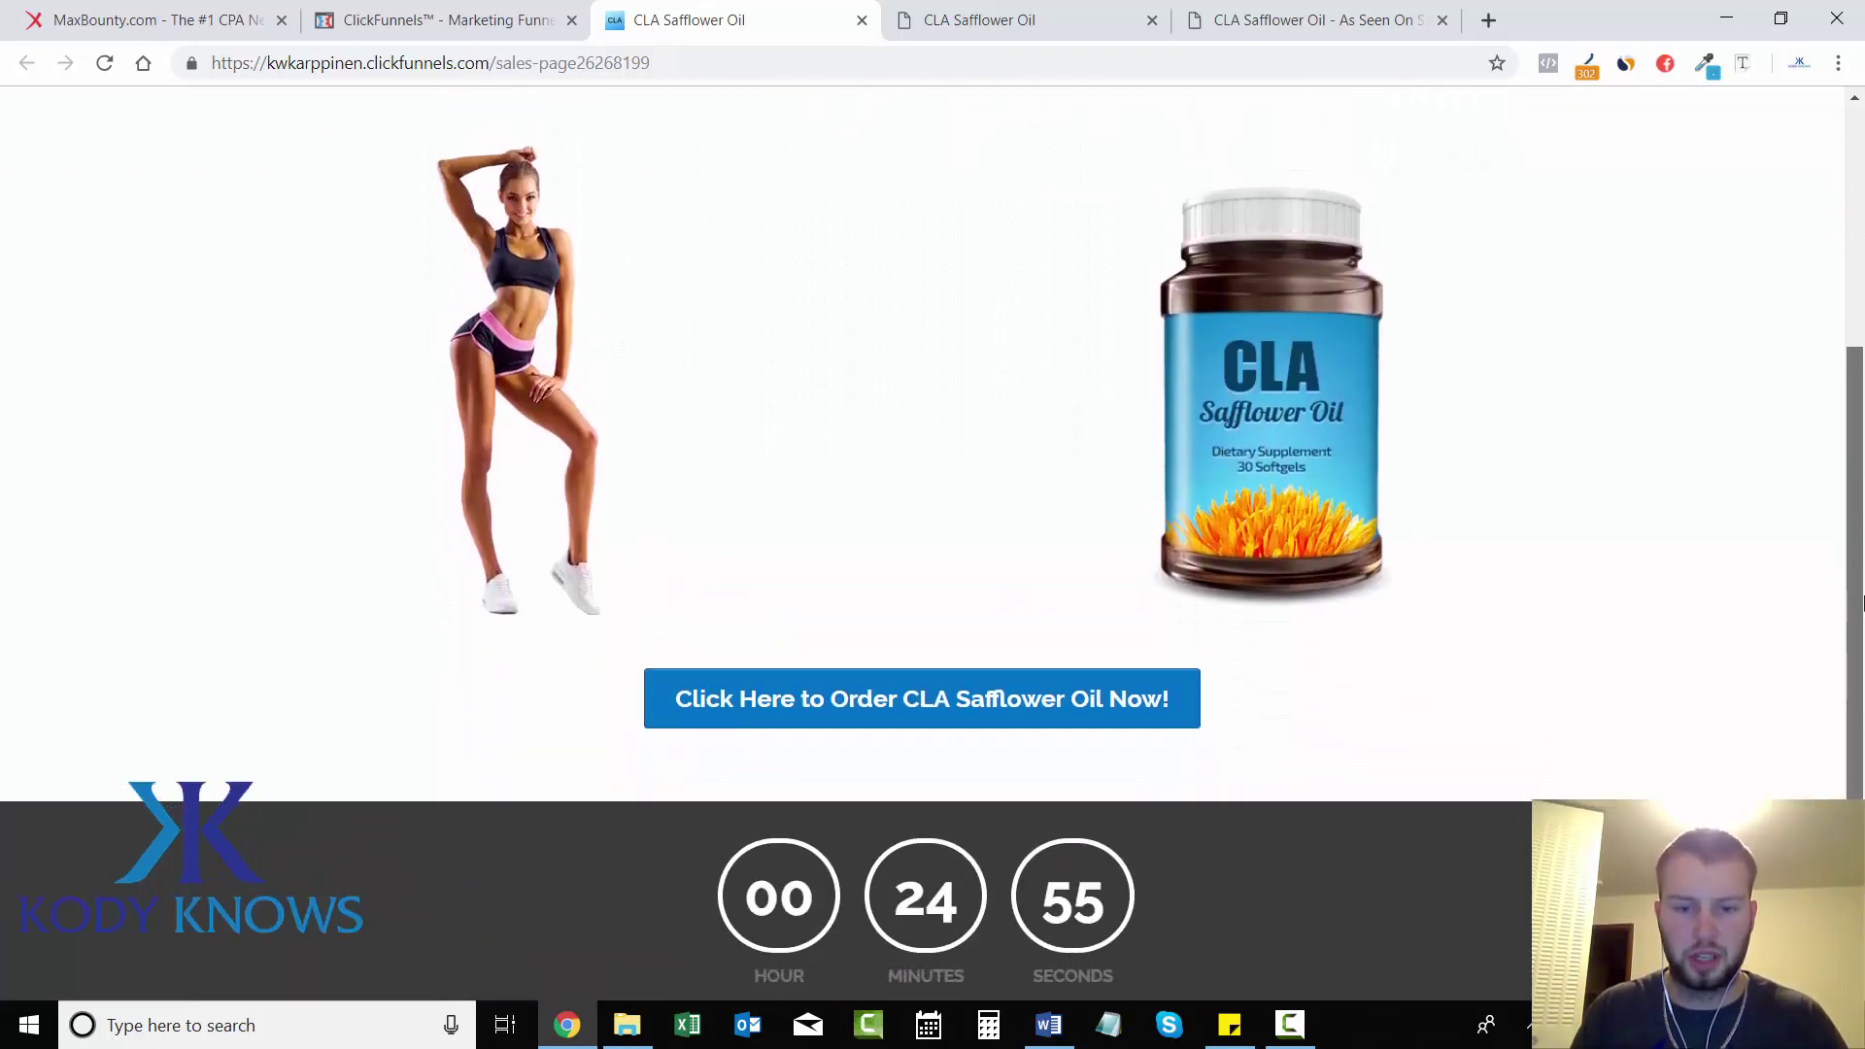
left_click(947, 636)
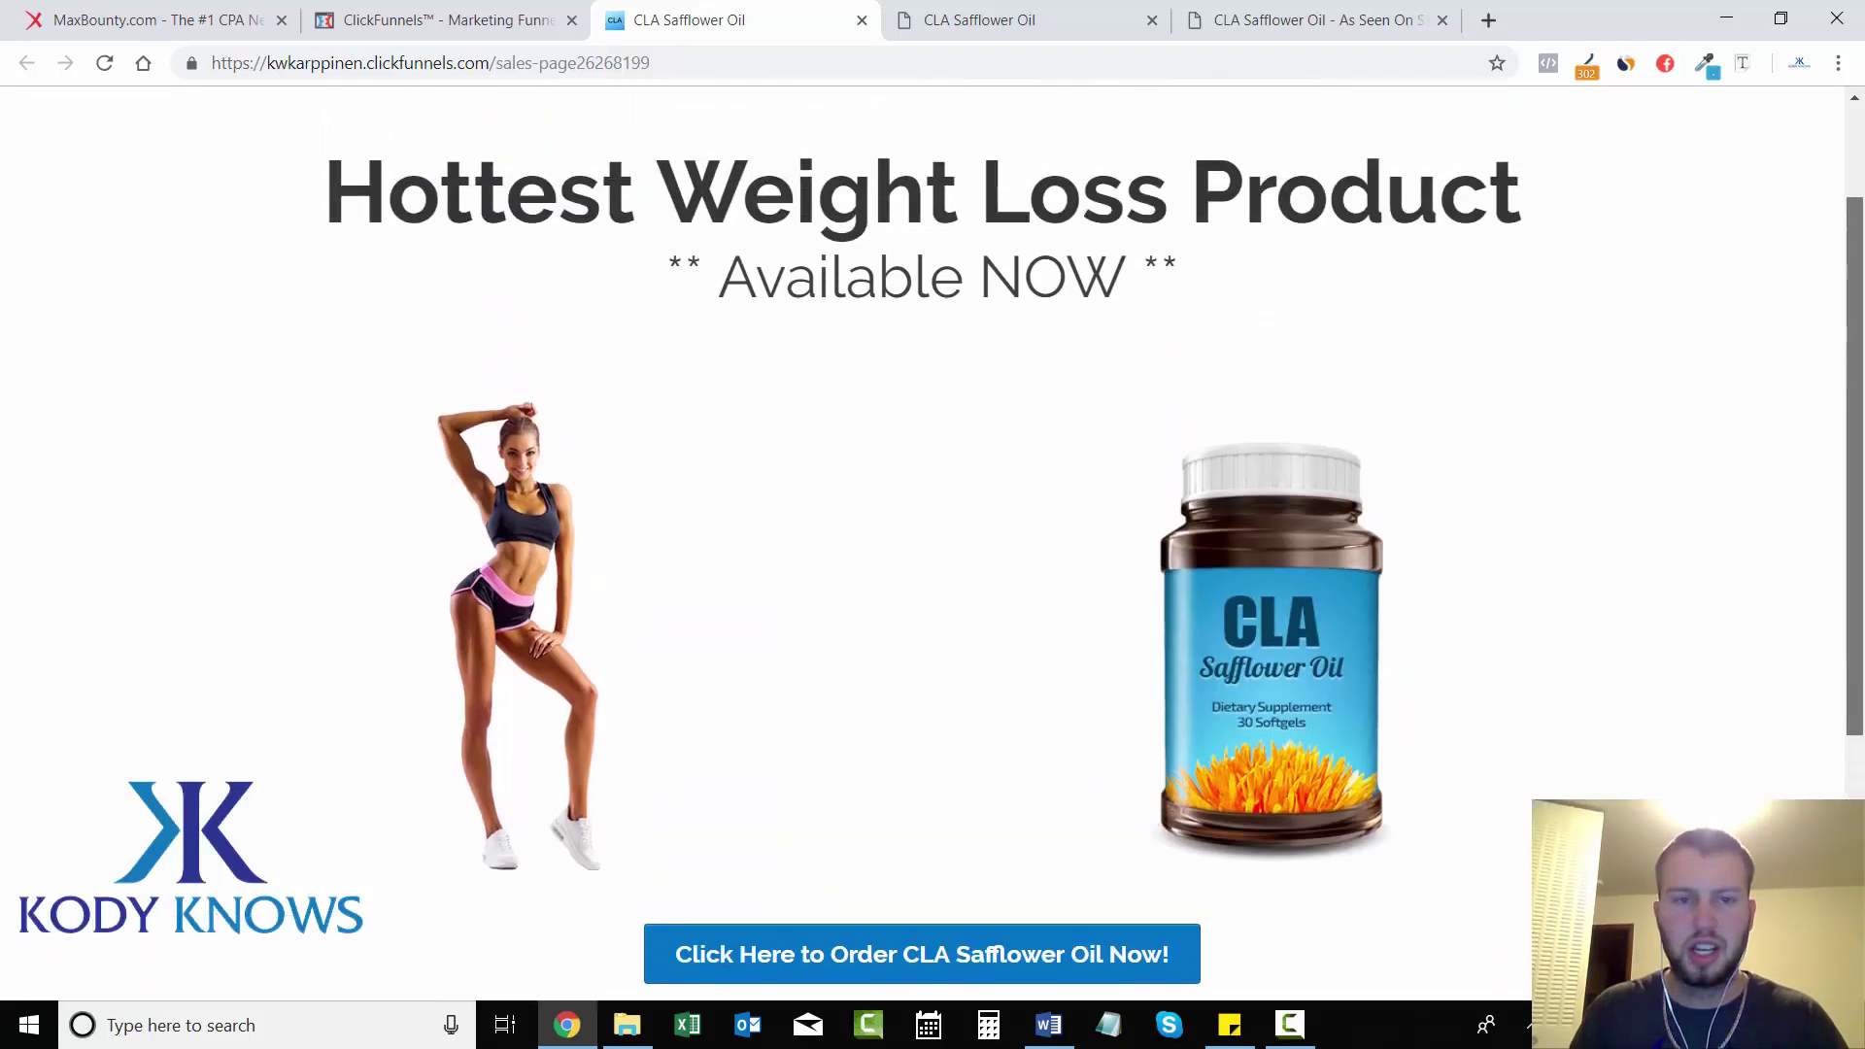
scroll(729, 143, "up", 2)
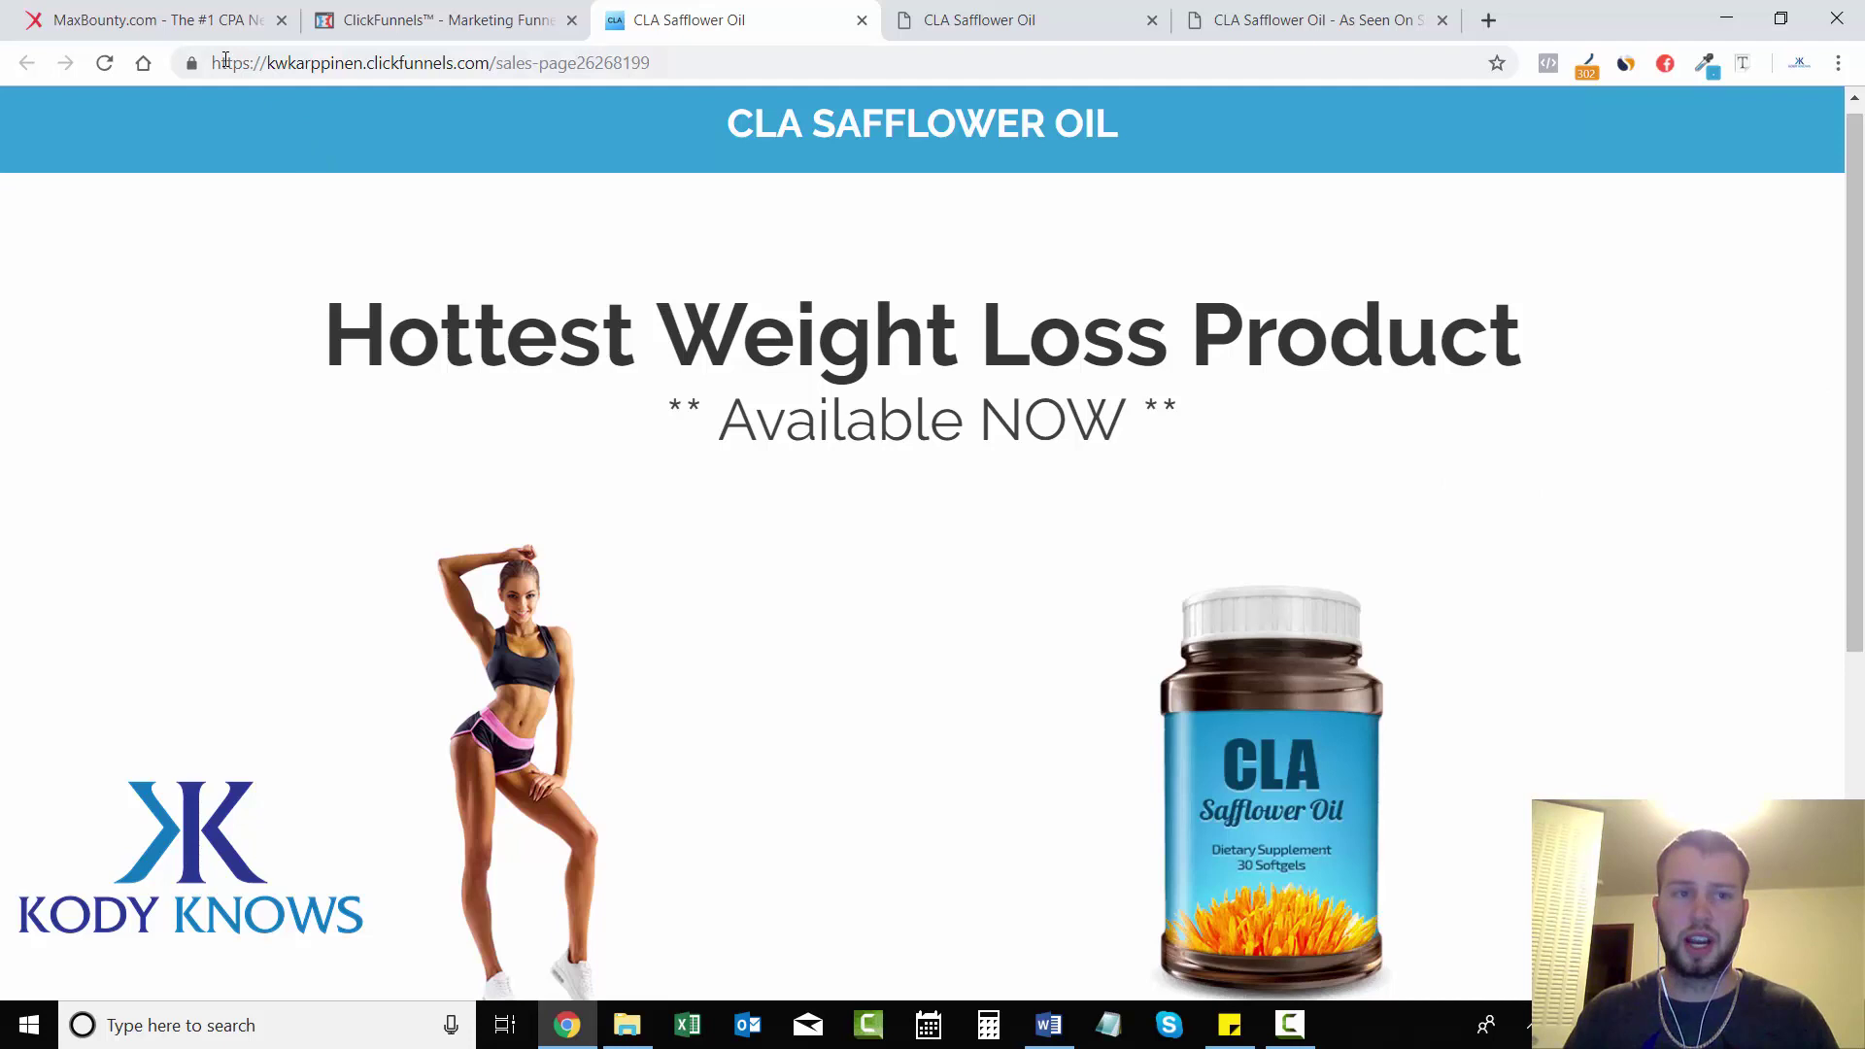
left_click(292, 64)
left_click_drag(212, 64, 650, 63)
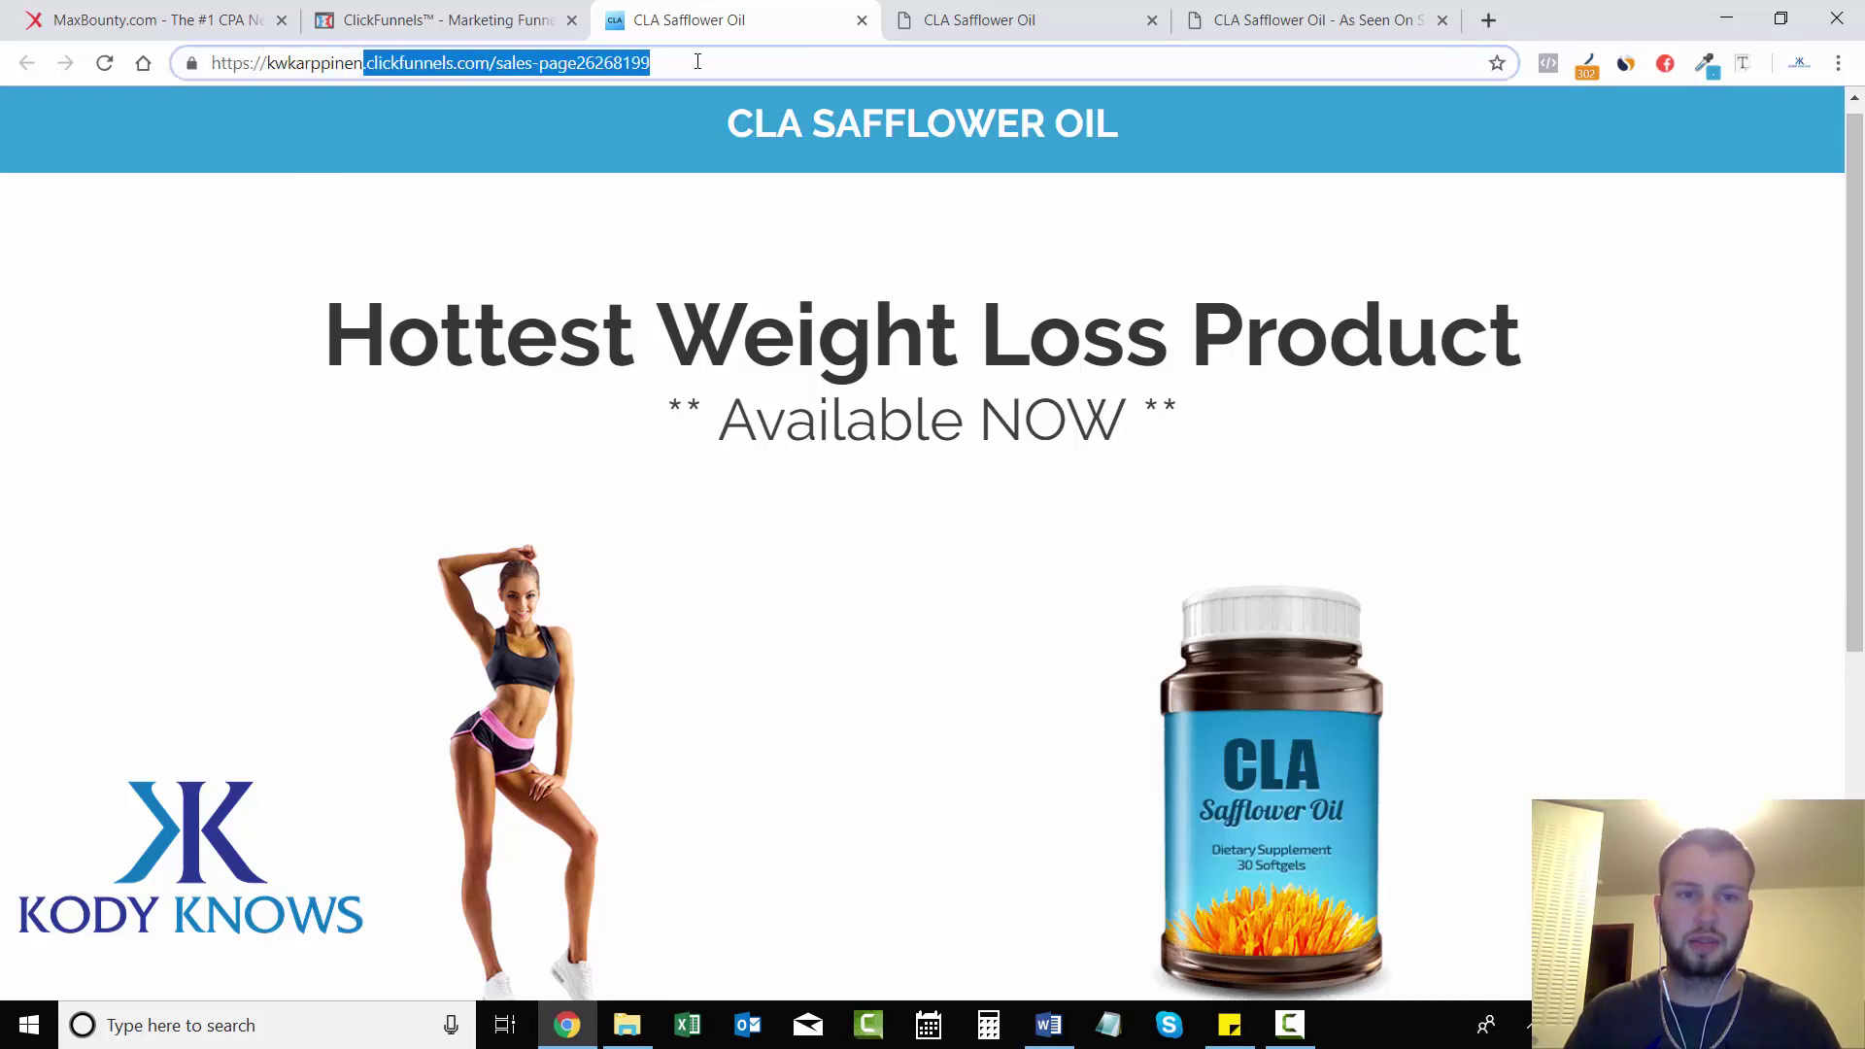
left_click(641, 63)
left_click(348, 280)
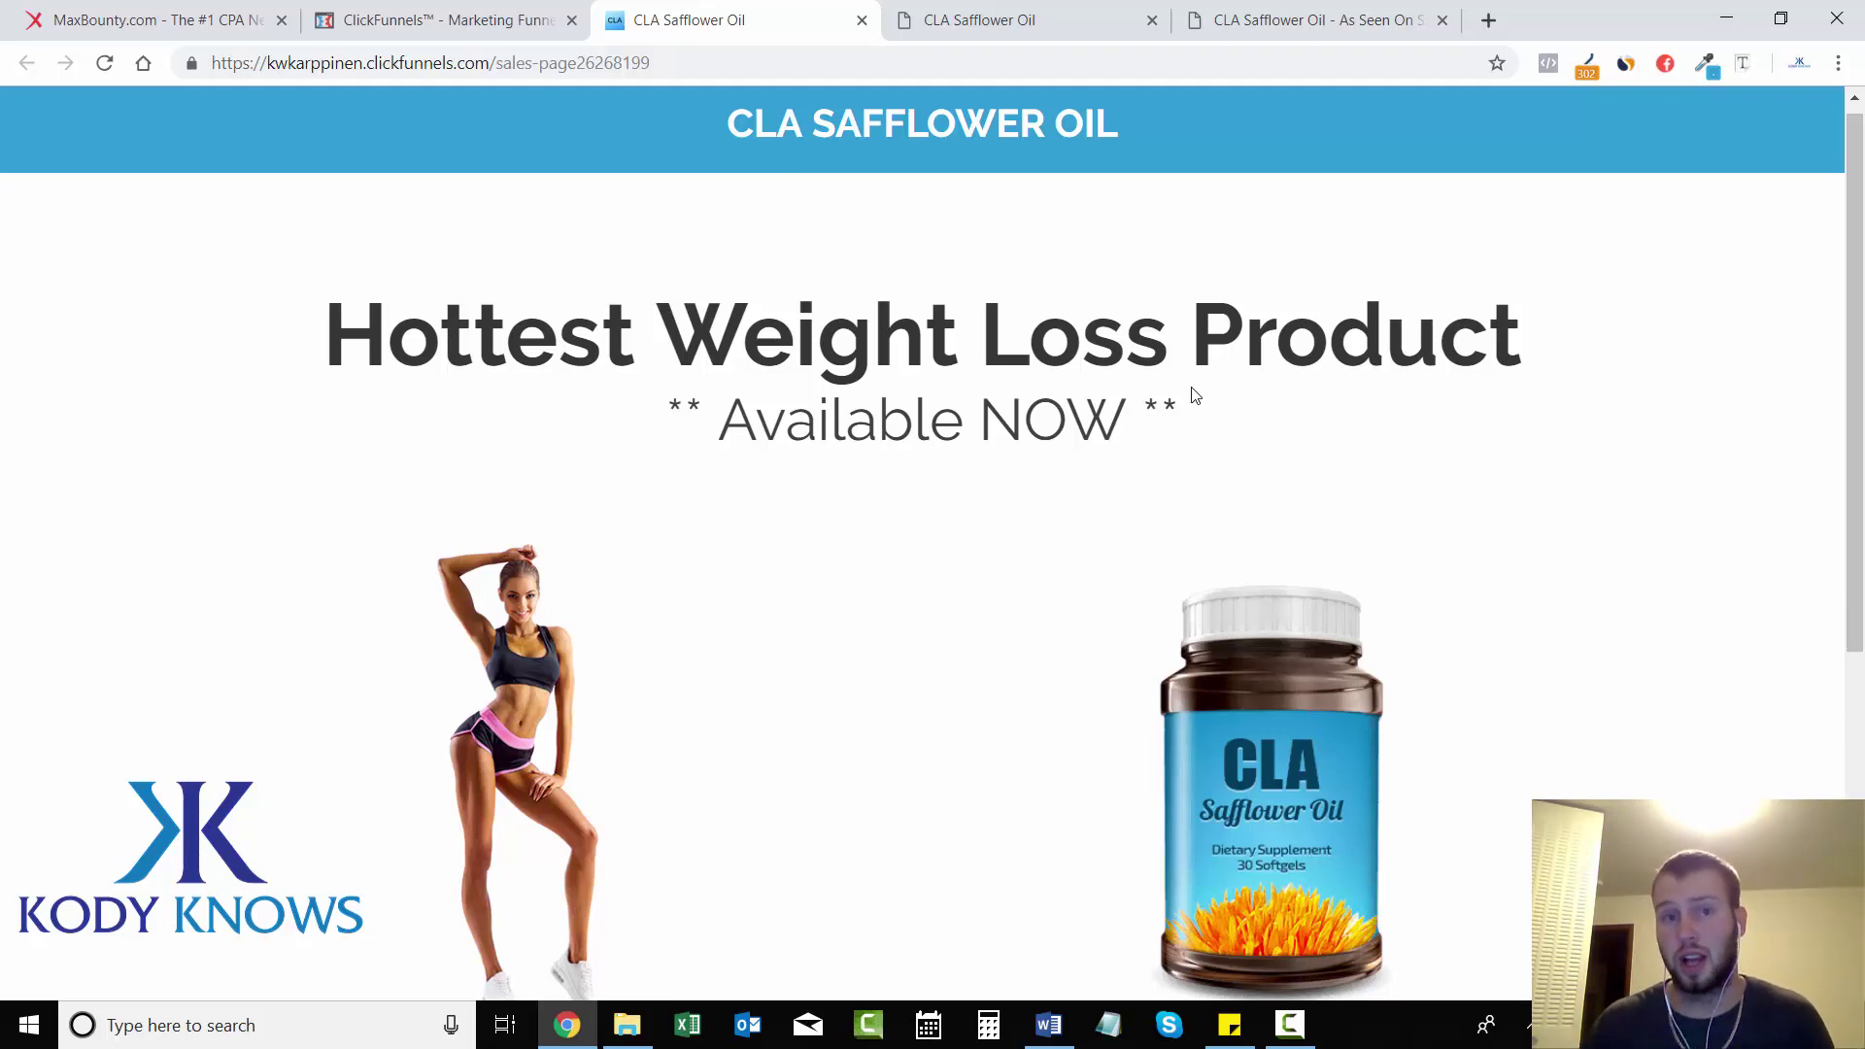
Step: Return to the funnel and open Domains from the account avatar menu
left_click(486, 17)
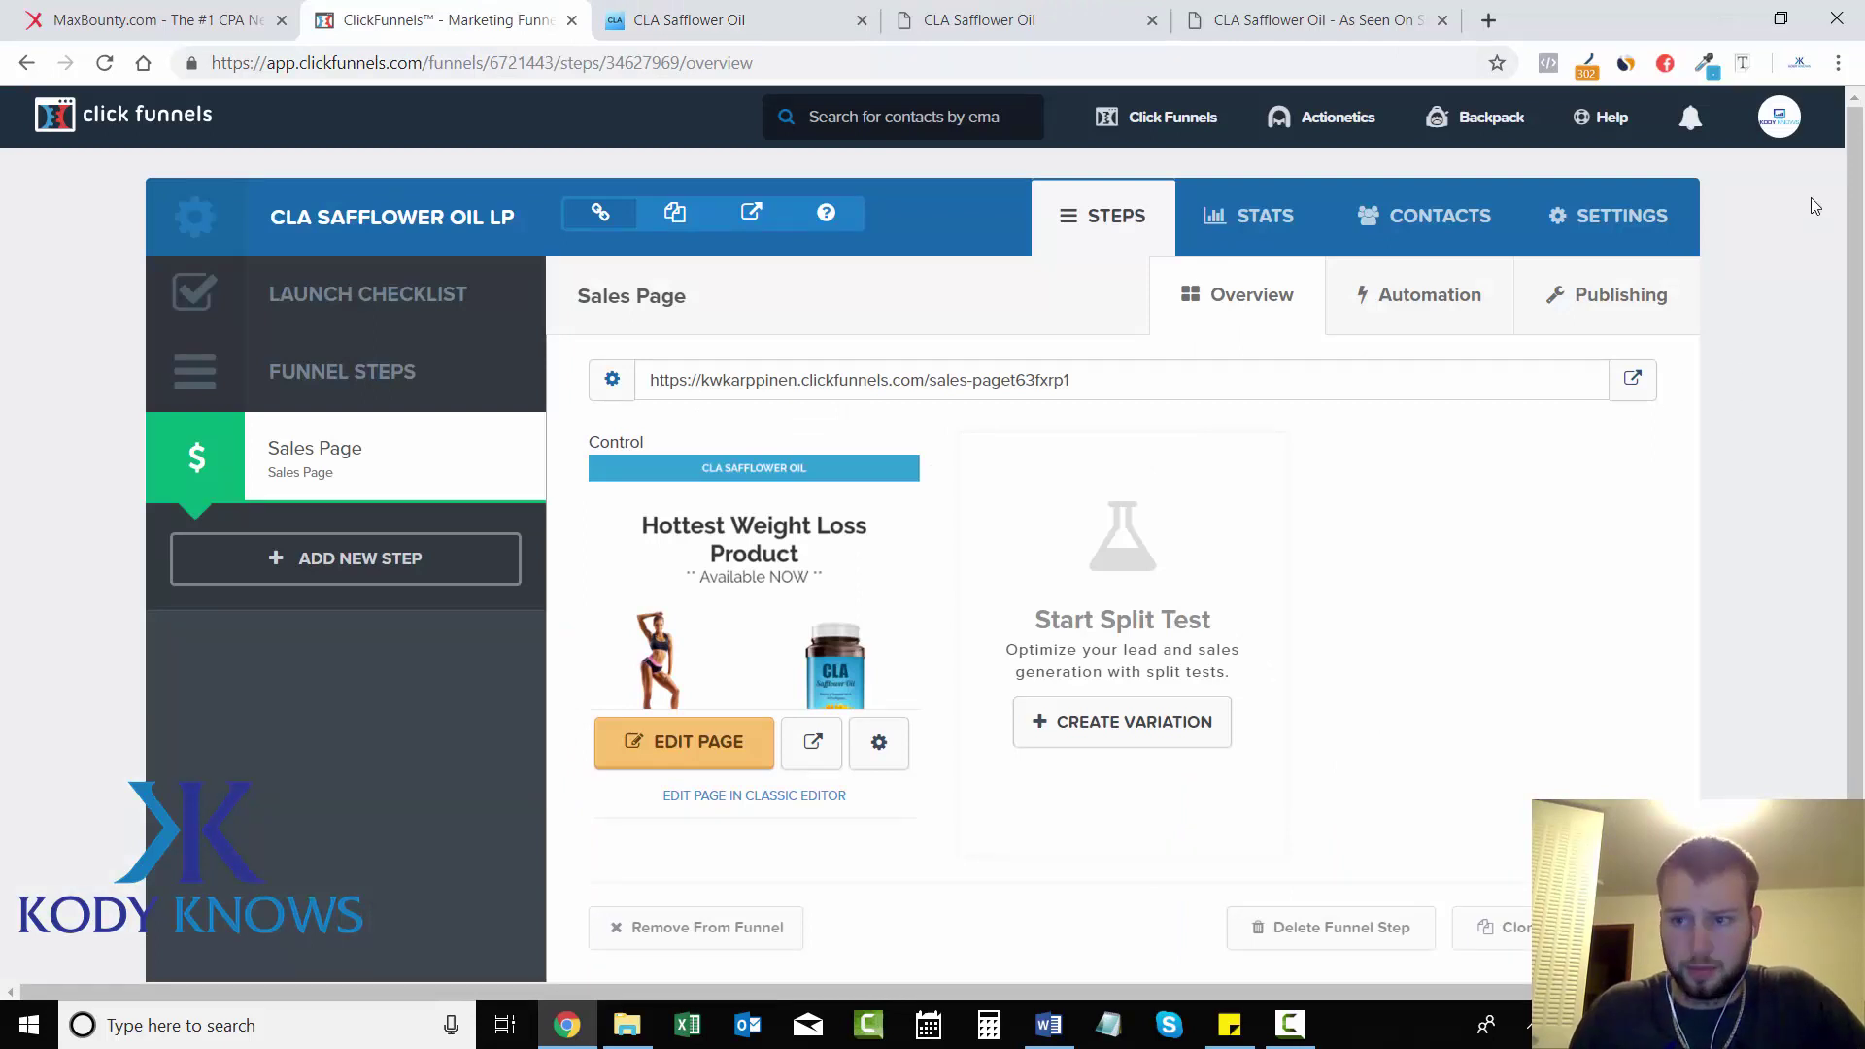
mouse_move(1779, 121)
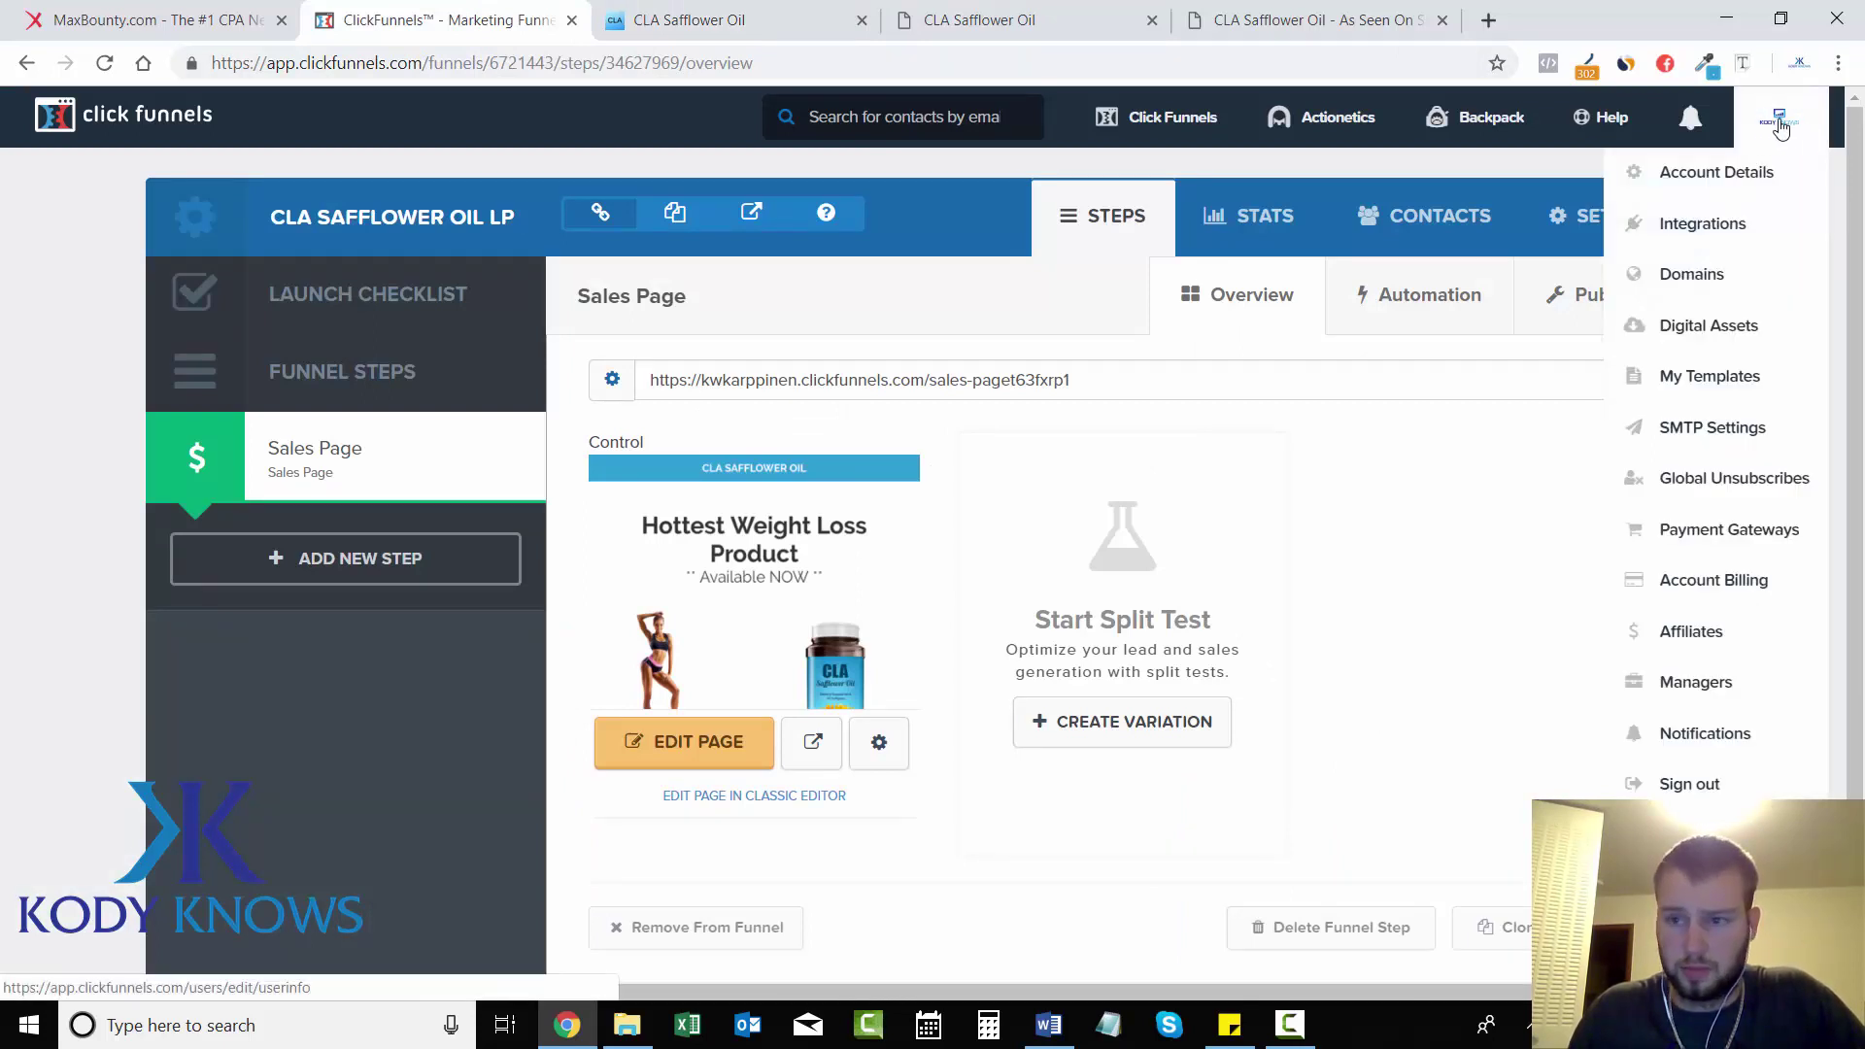
left_click(1745, 342)
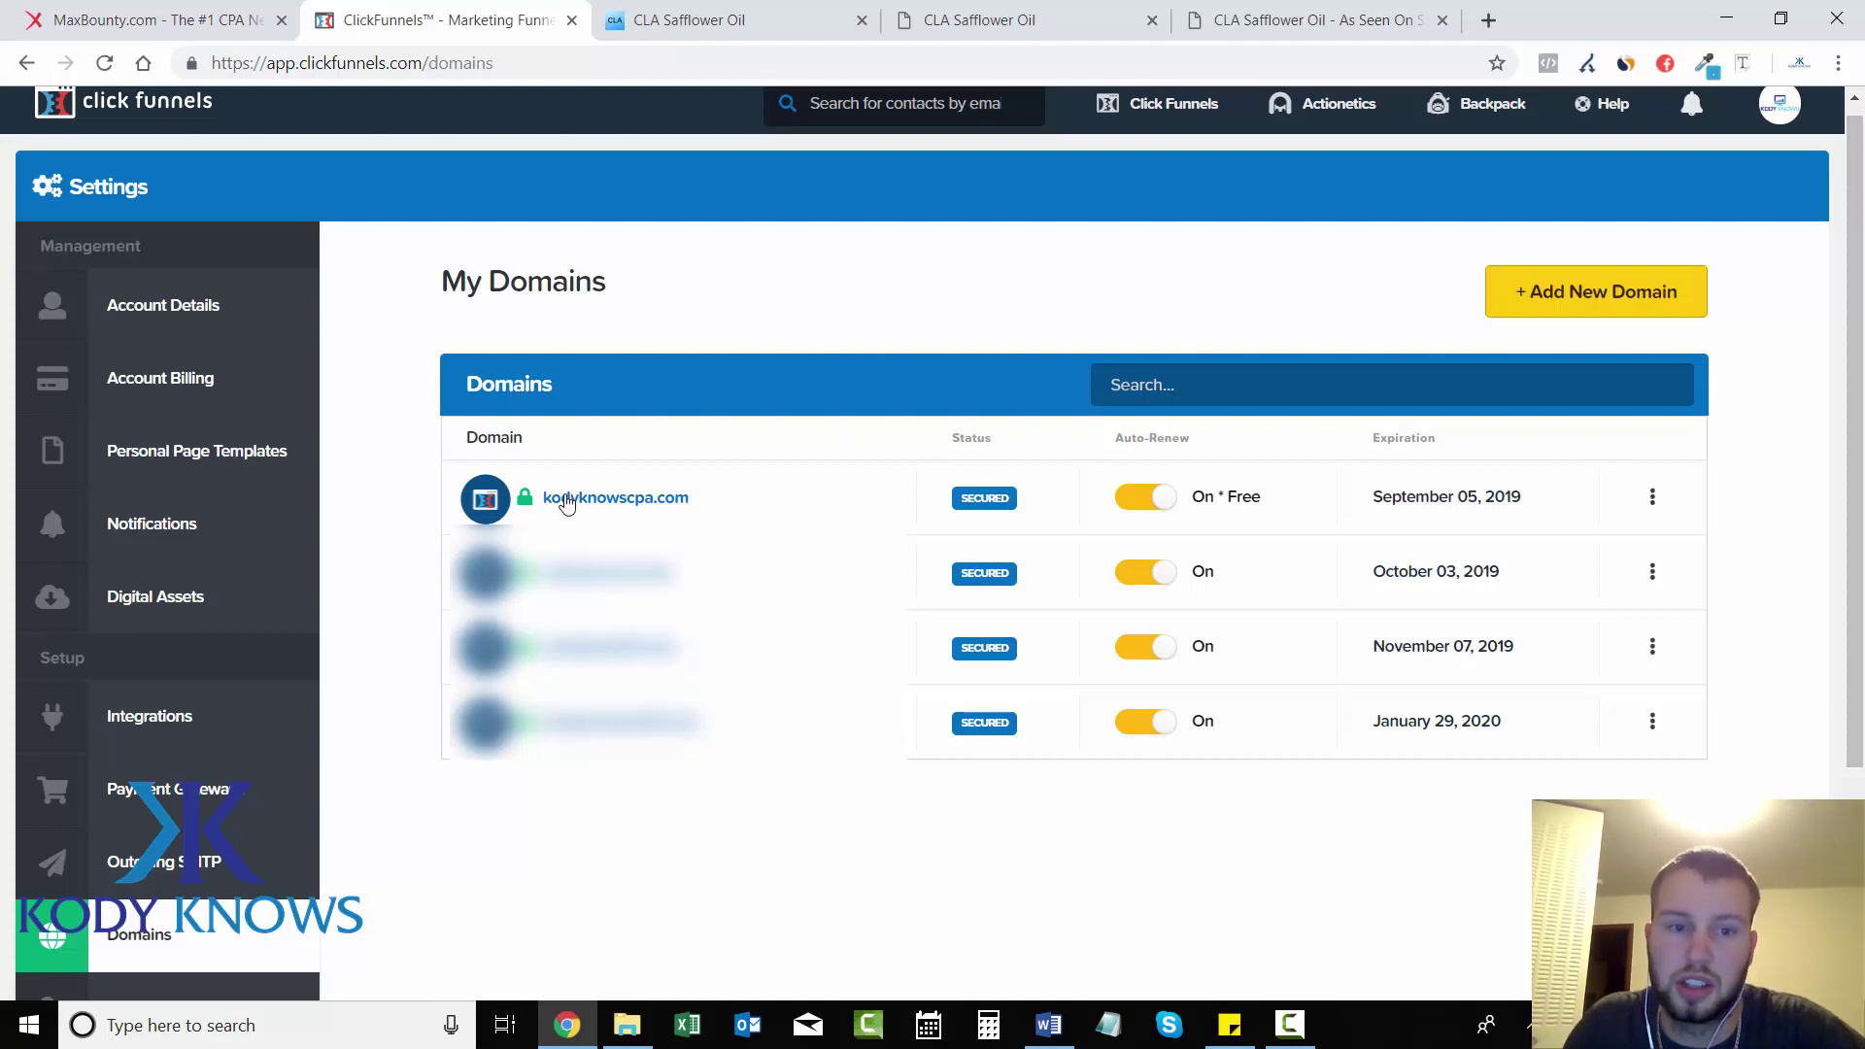
Step: Point out the free domain's auto-renew note in the My Domains list
double_click(1221, 496)
left_click(1136, 310)
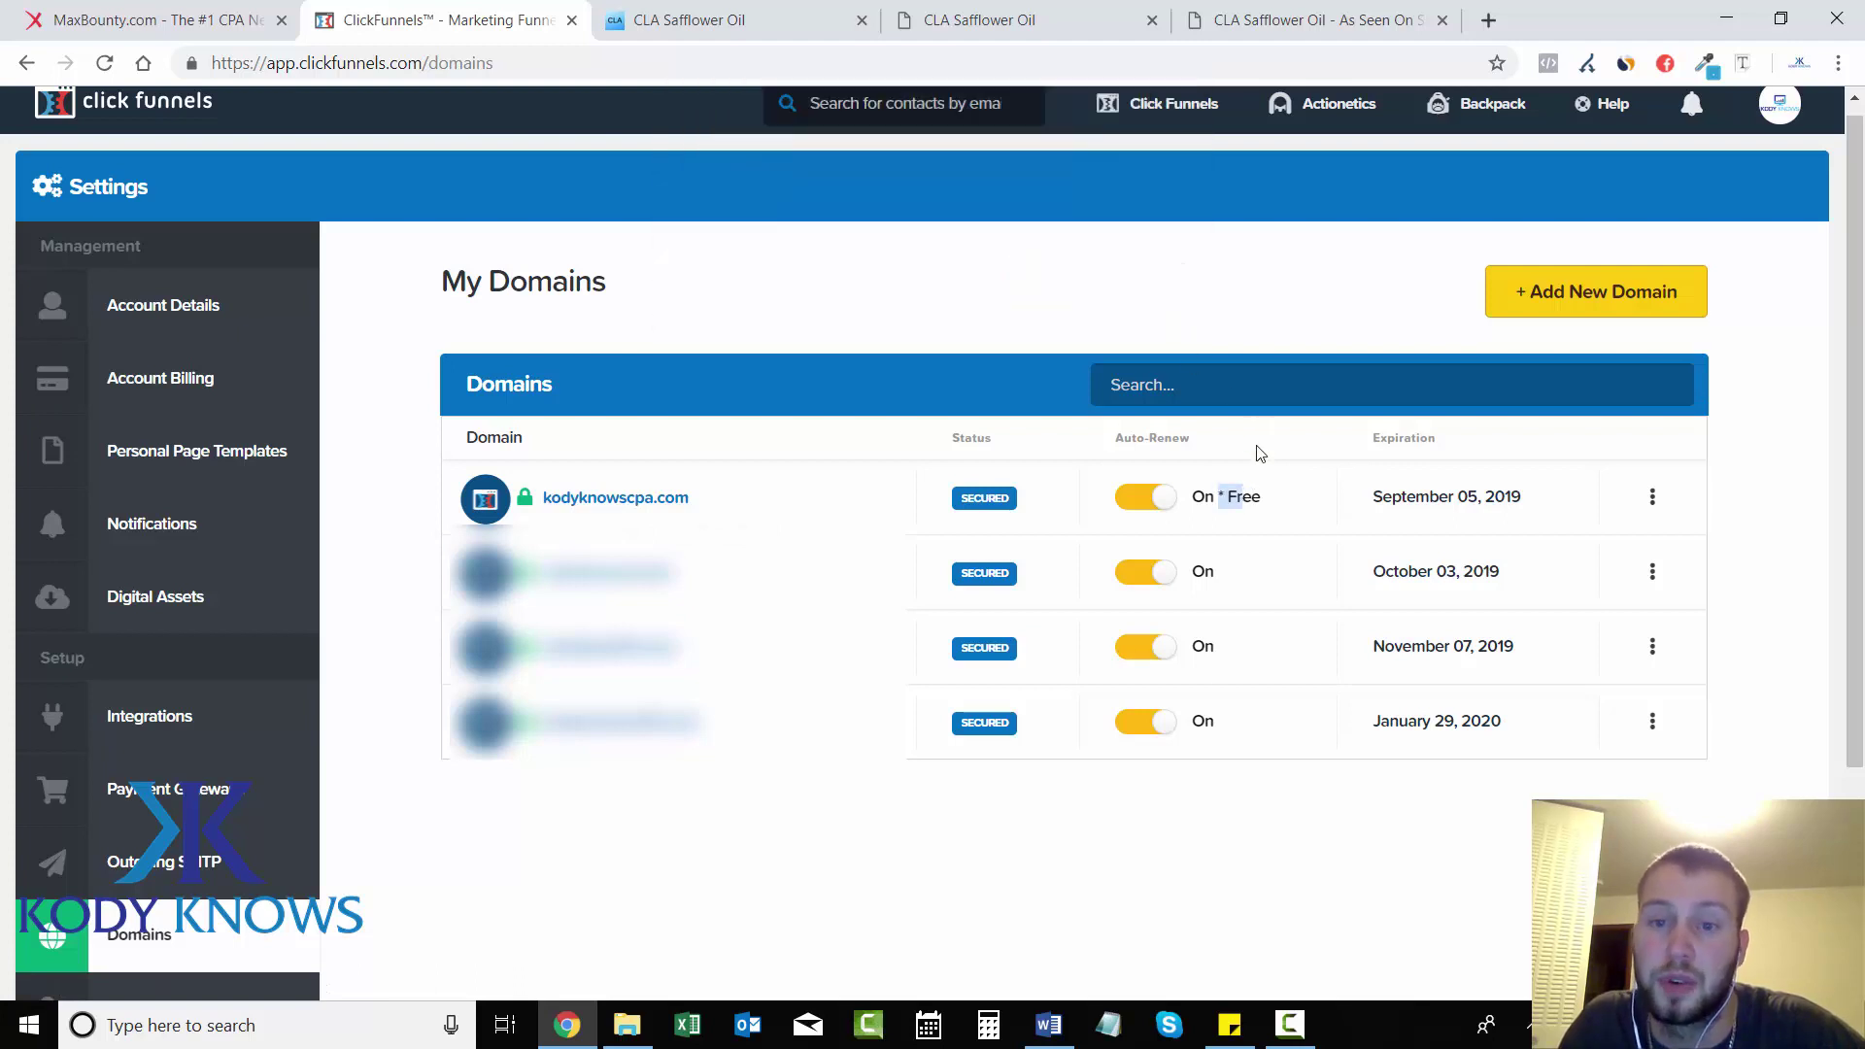
left_click(1228, 497)
left_click(1150, 301)
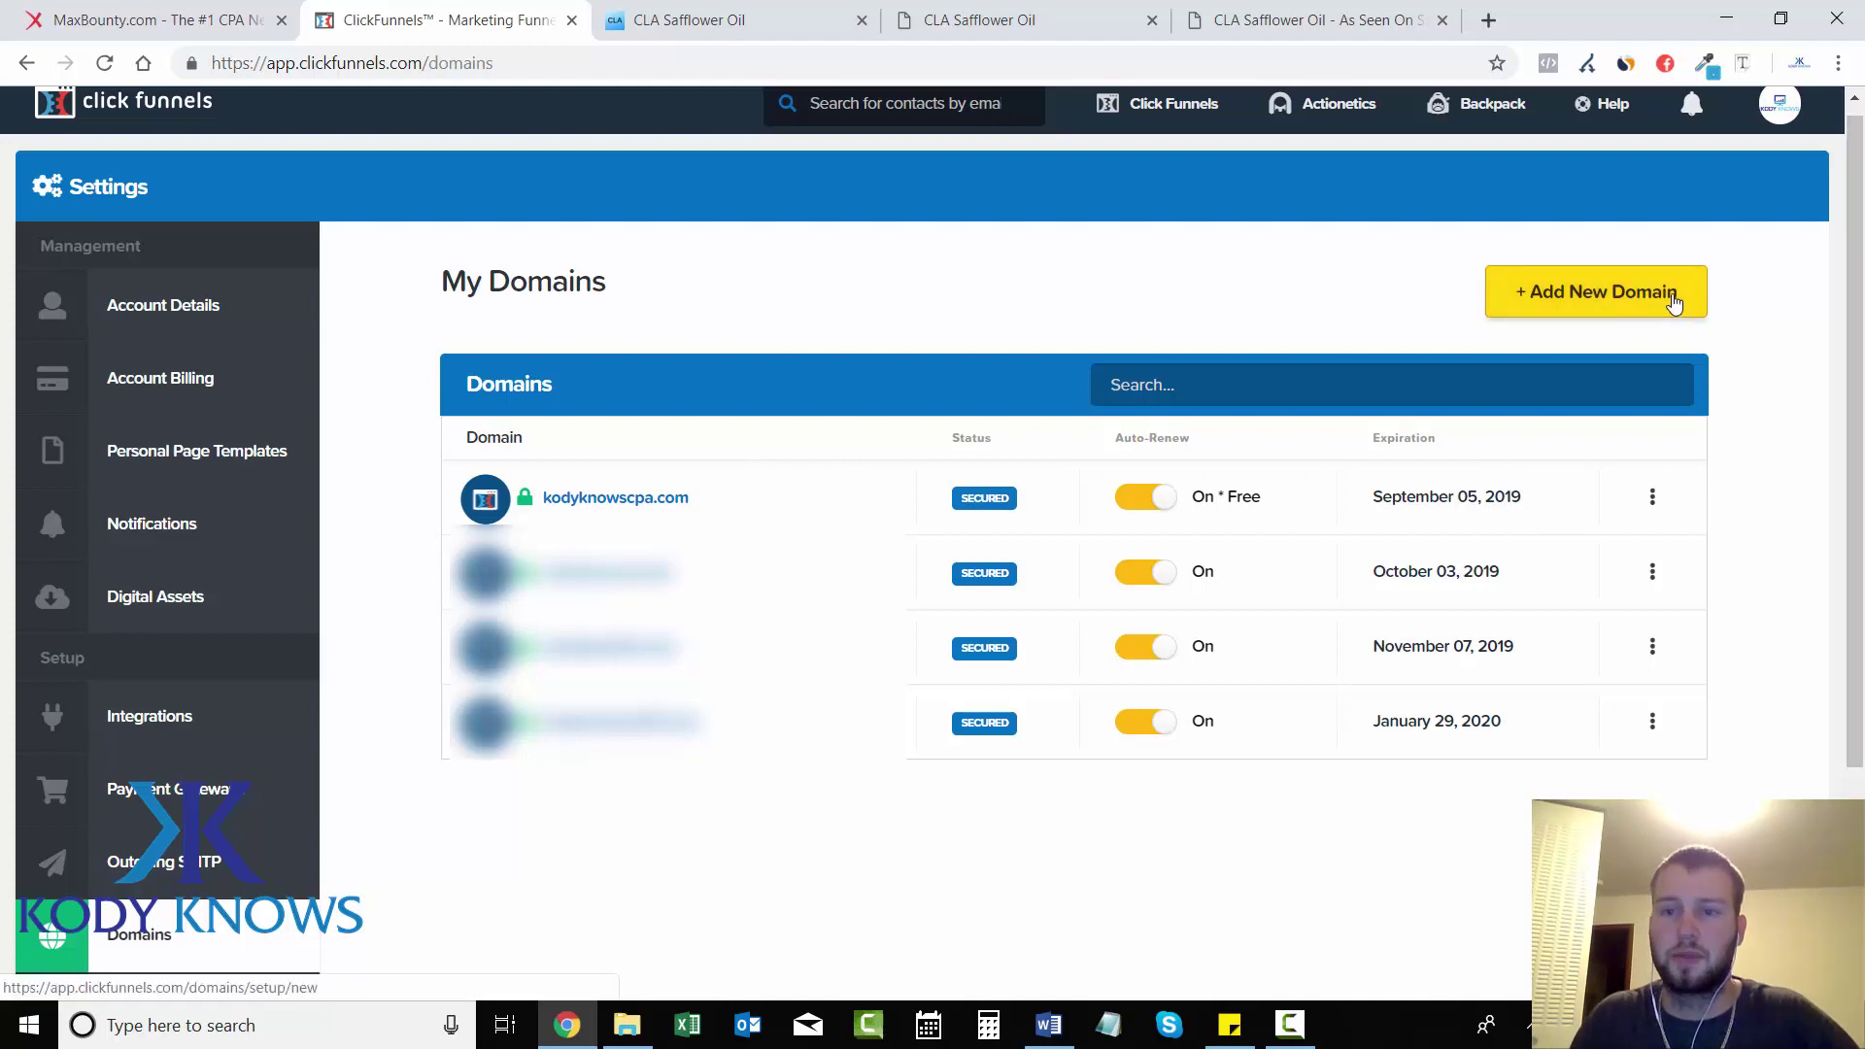
Step: Start registering a new domain, check weightlossproducts availability, then clear the search
left_click(1579, 292)
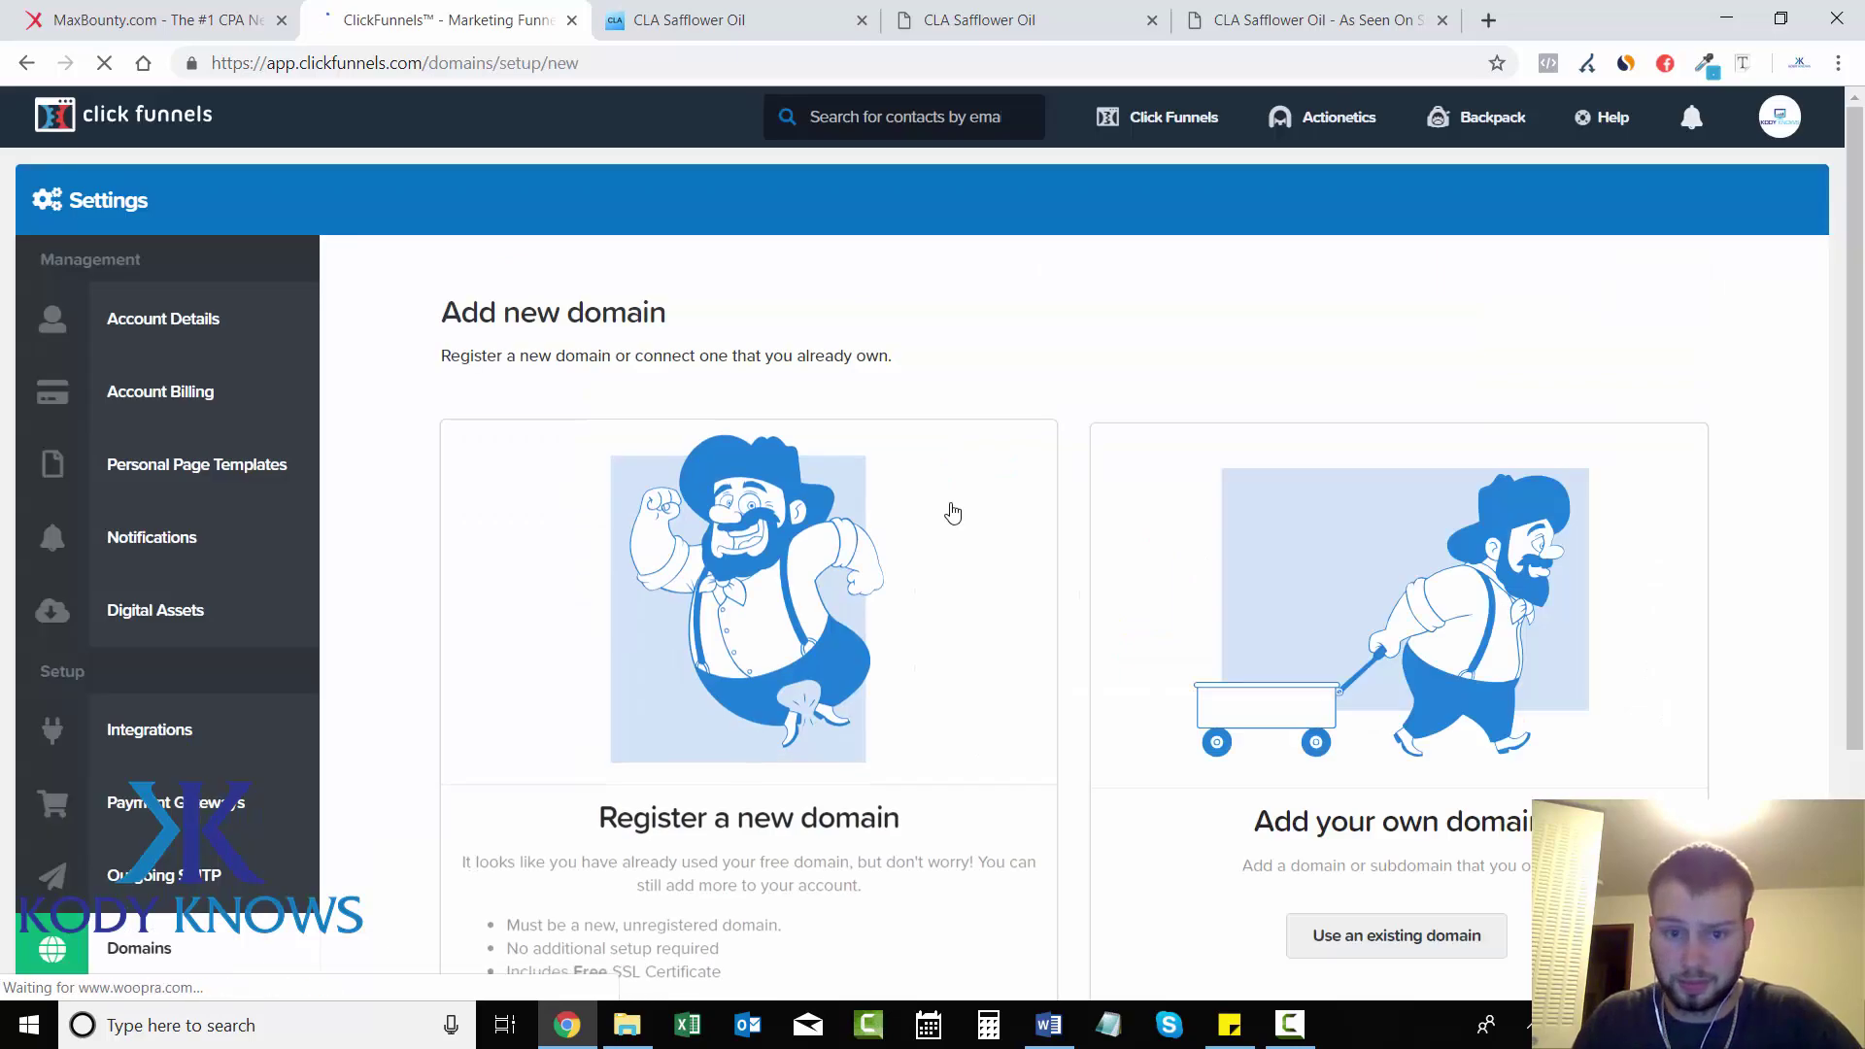
left_click_drag(1860, 555, 1859, 743)
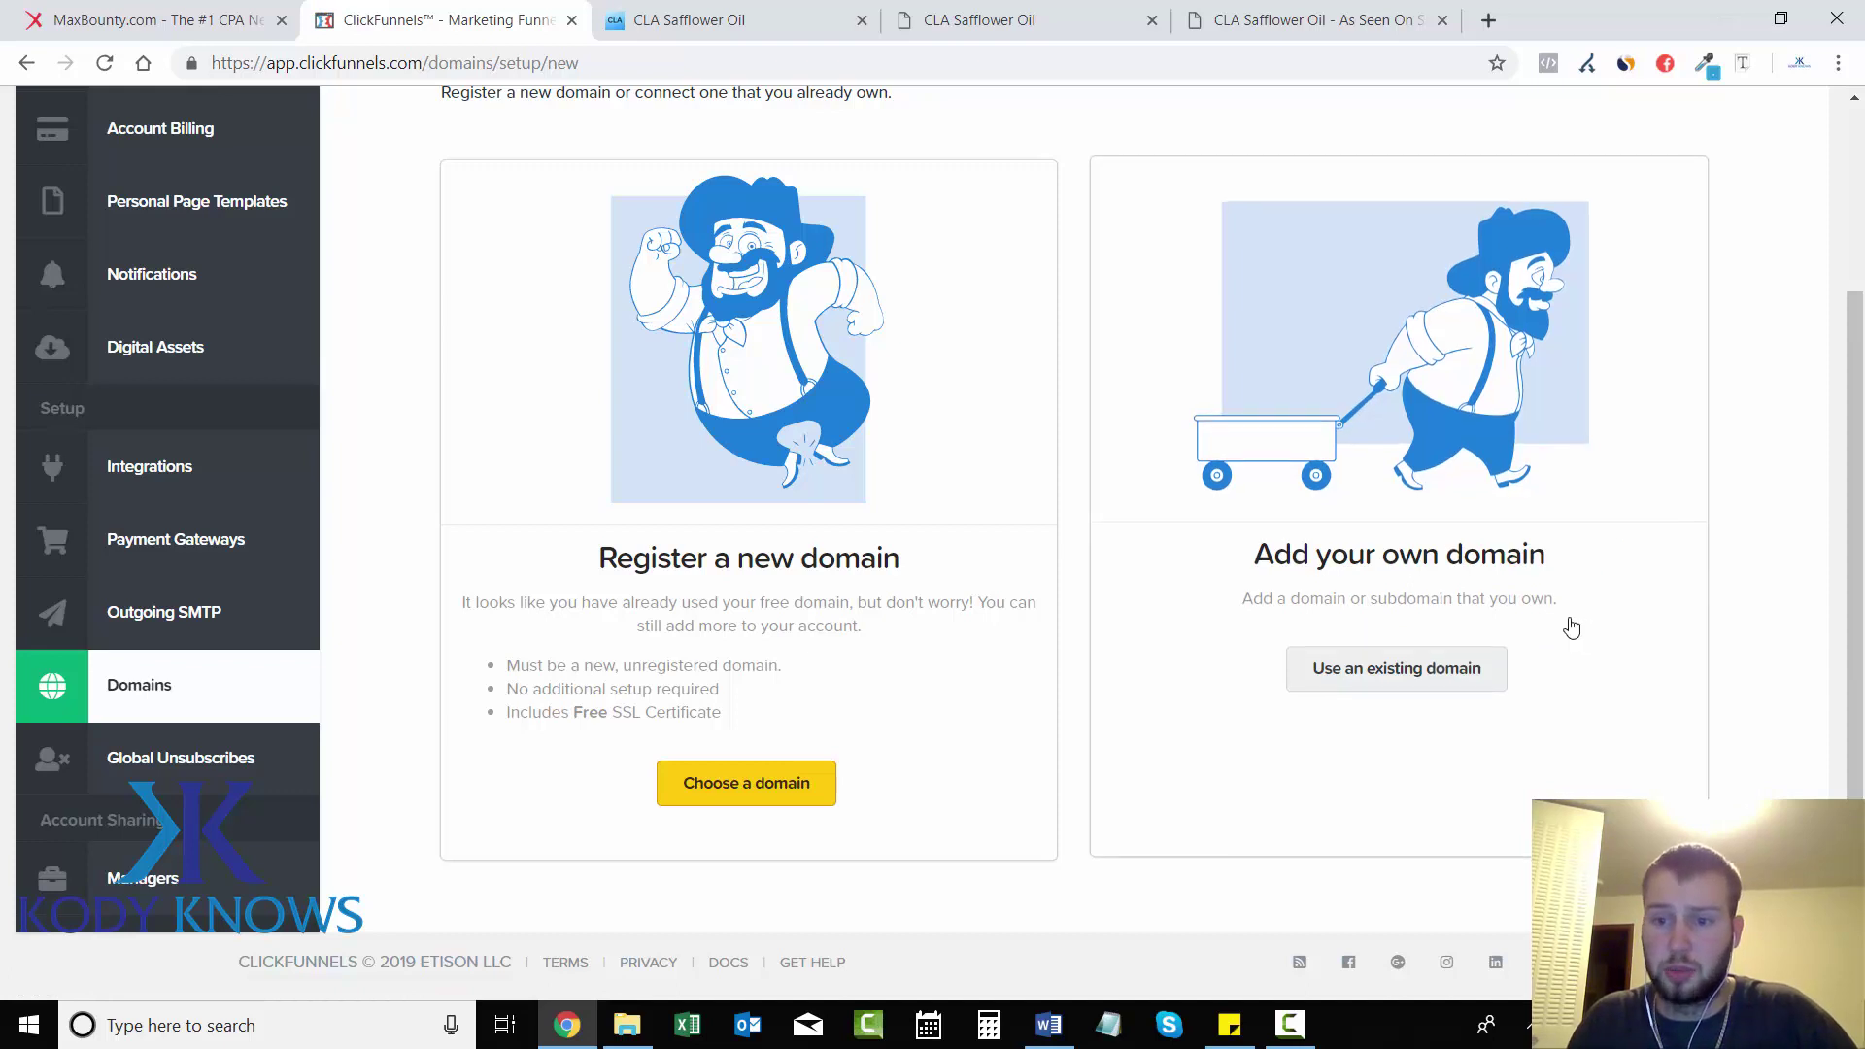
left_click(719, 783)
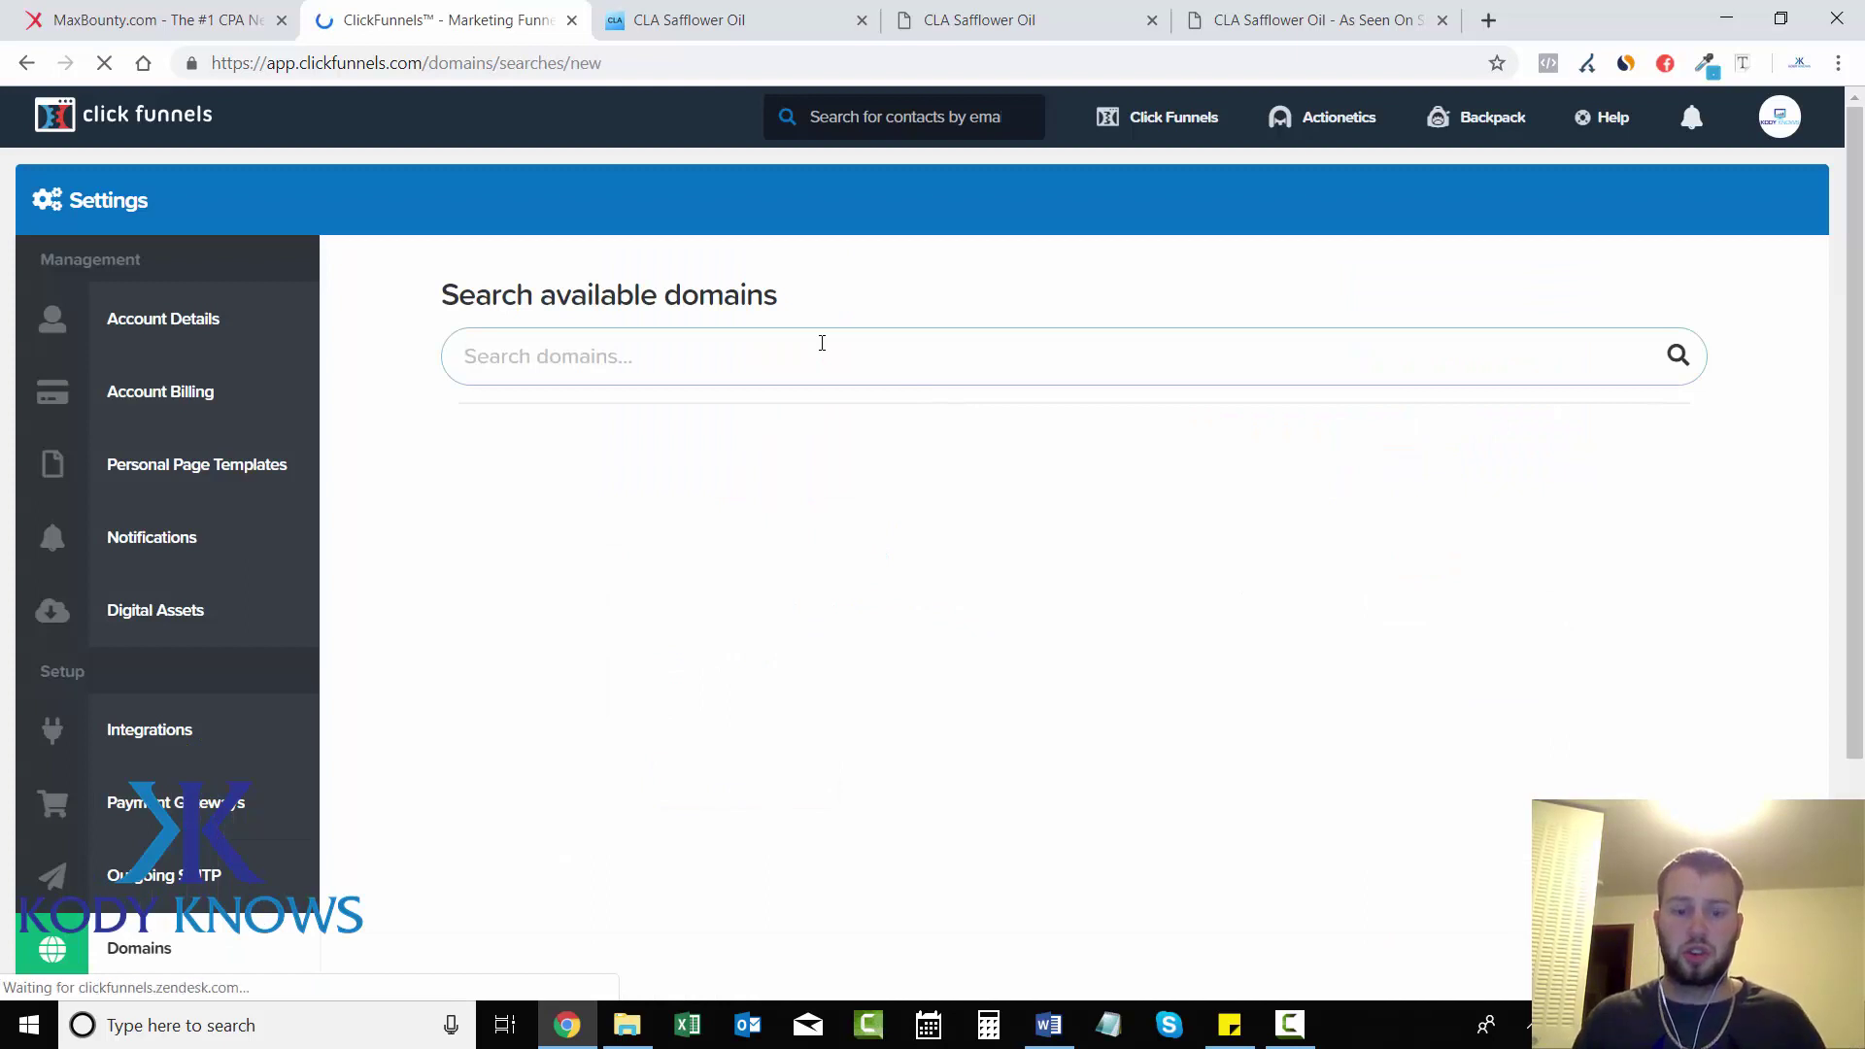
type("weig")
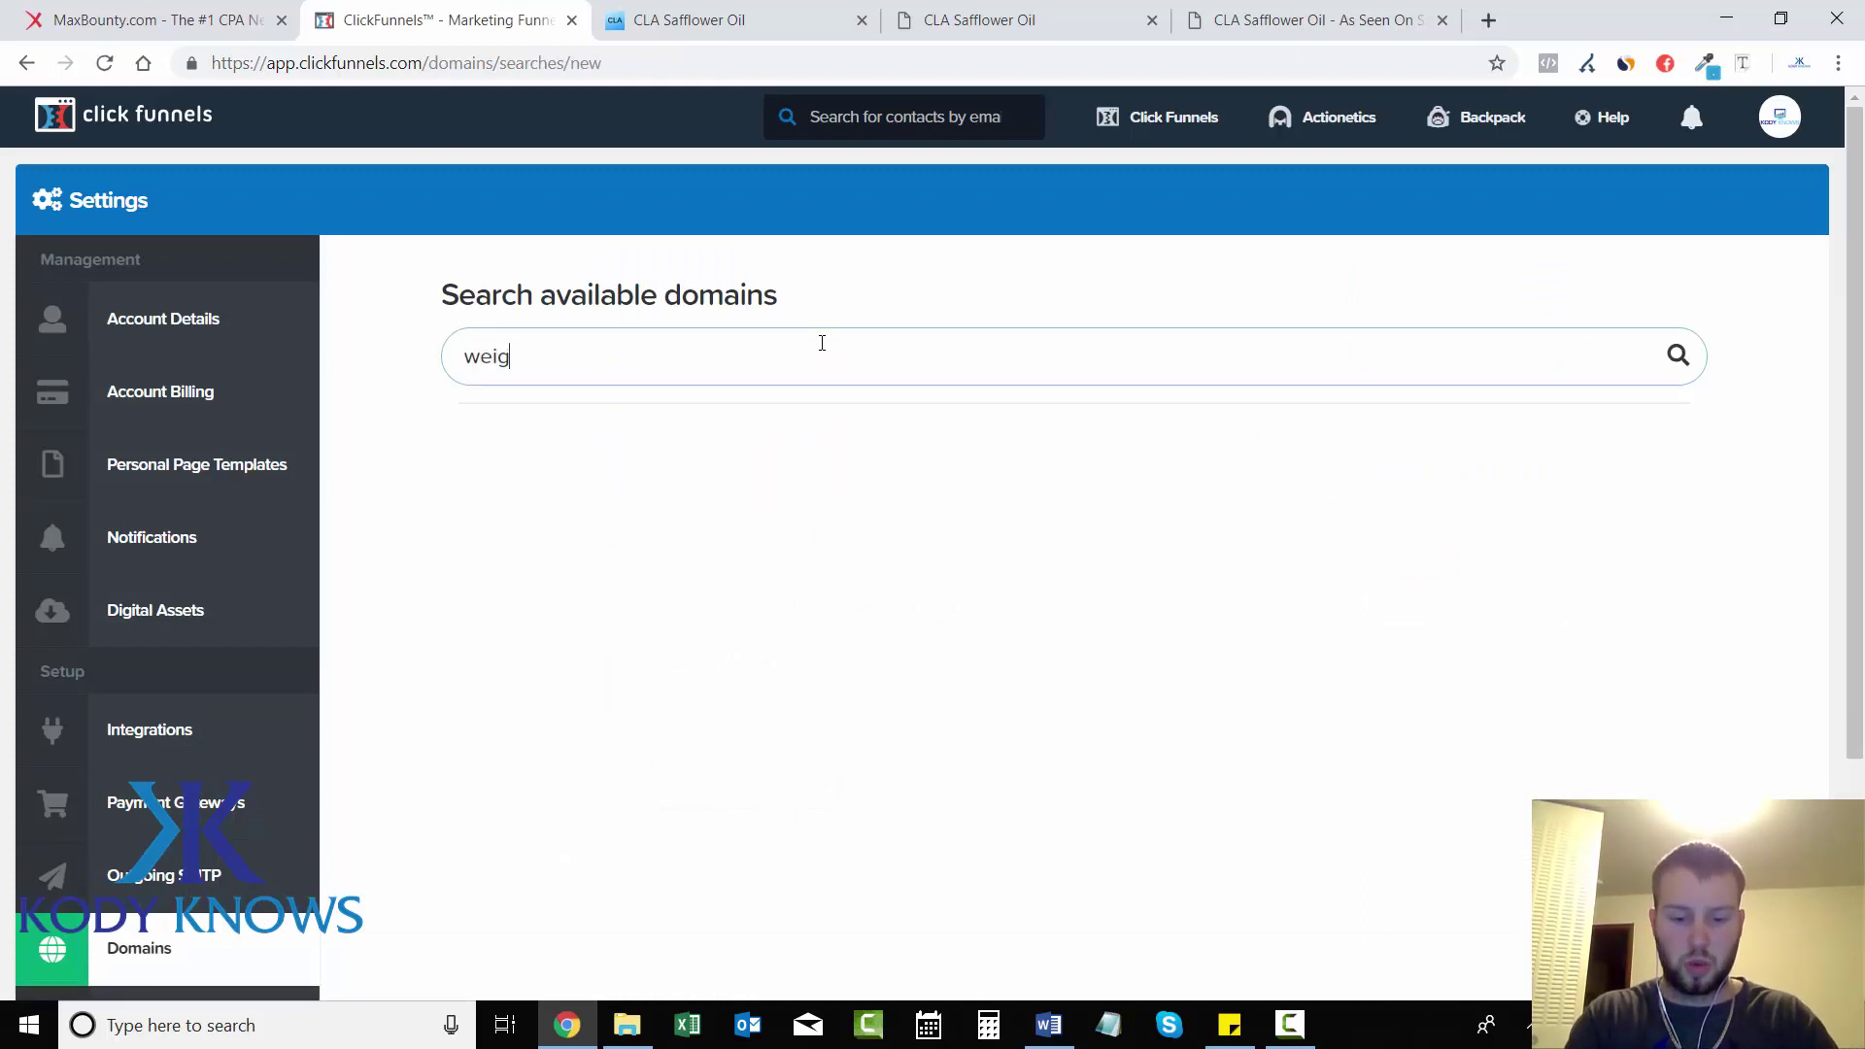
type("htlossproducts")
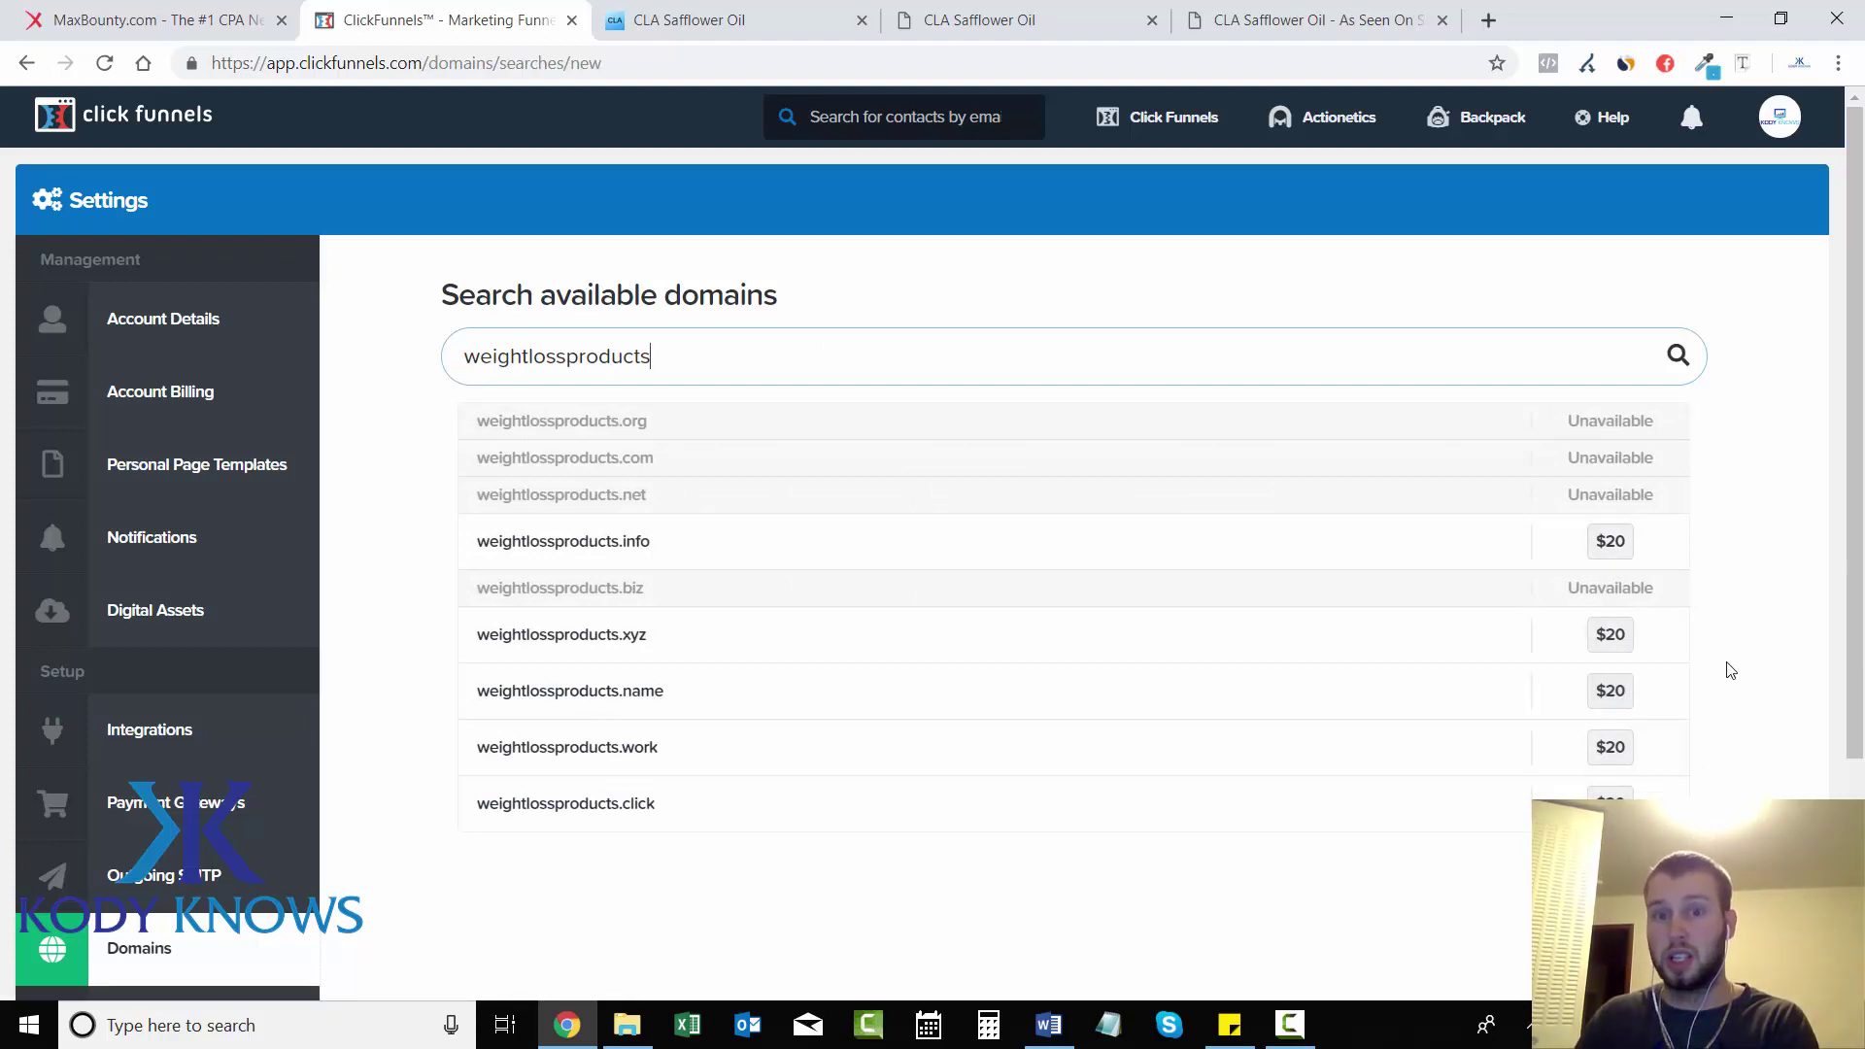
key("ctrl+a")
key("BackSpace")
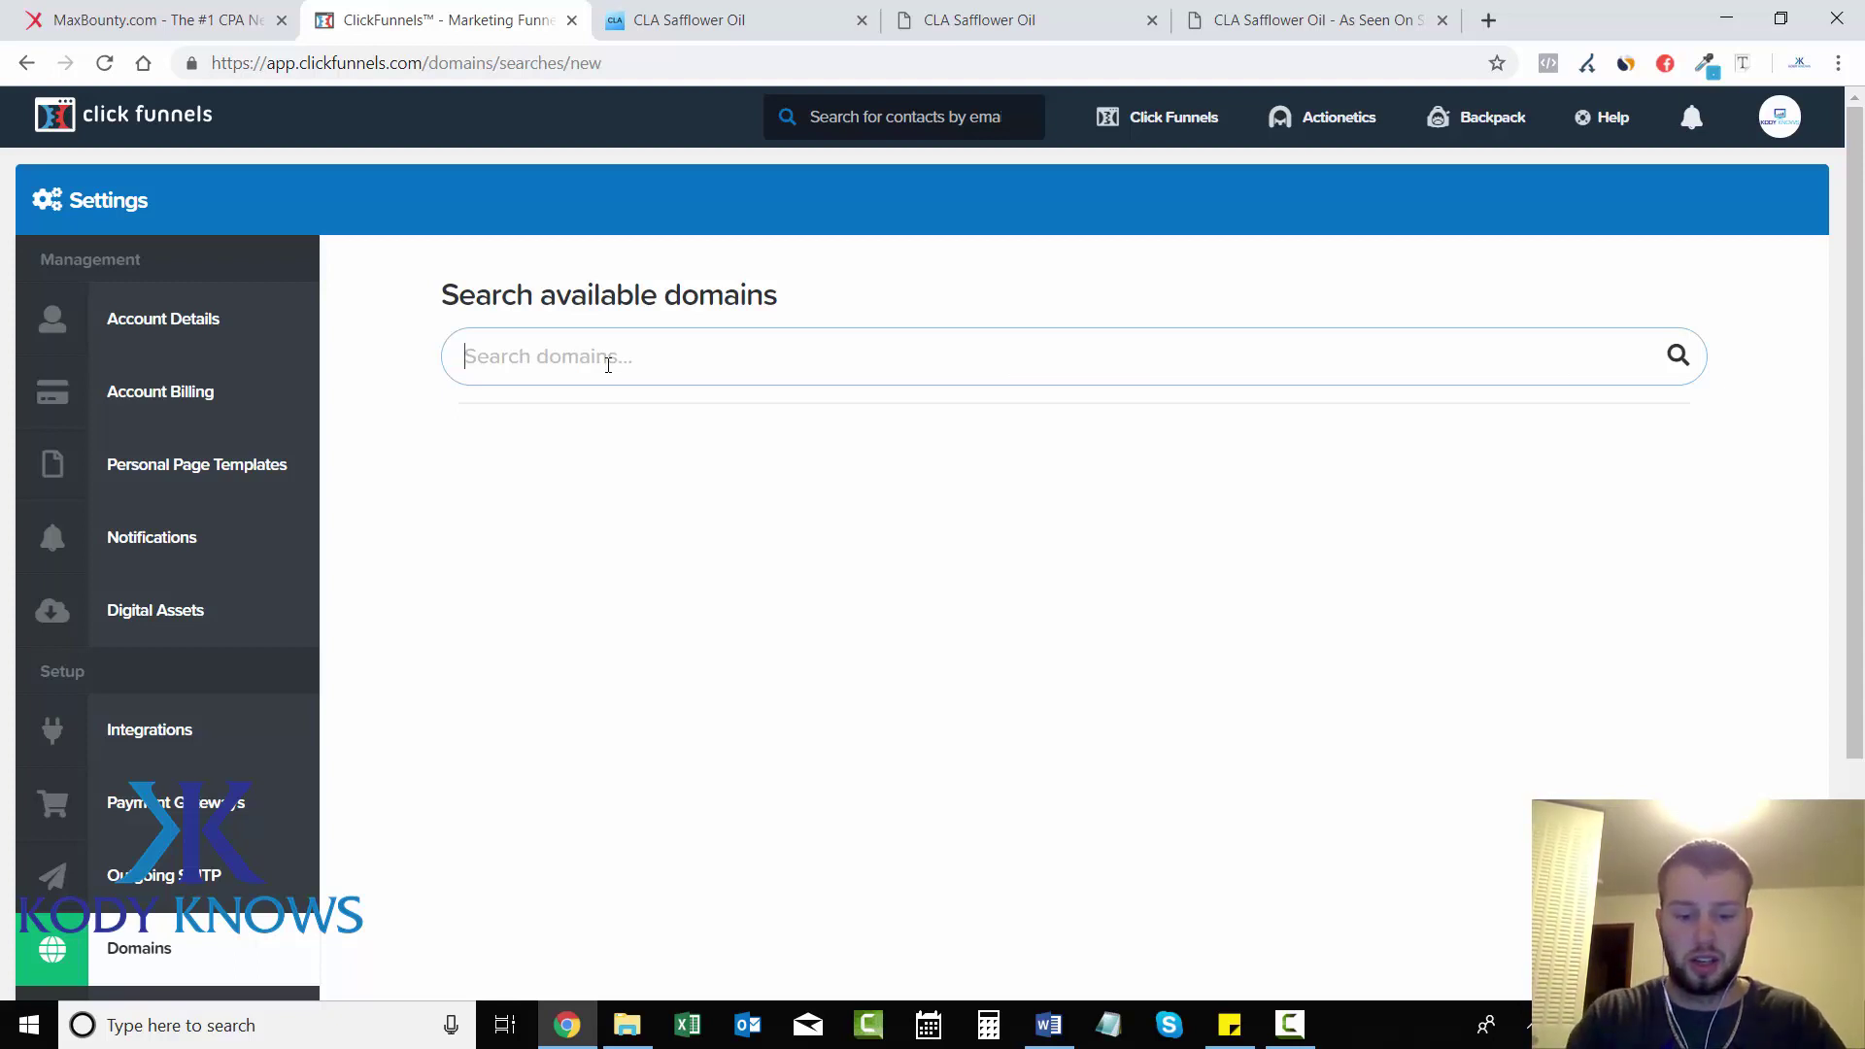
Step: Search bestdealzonline domain availability, then delete the search text
type("bestdealz")
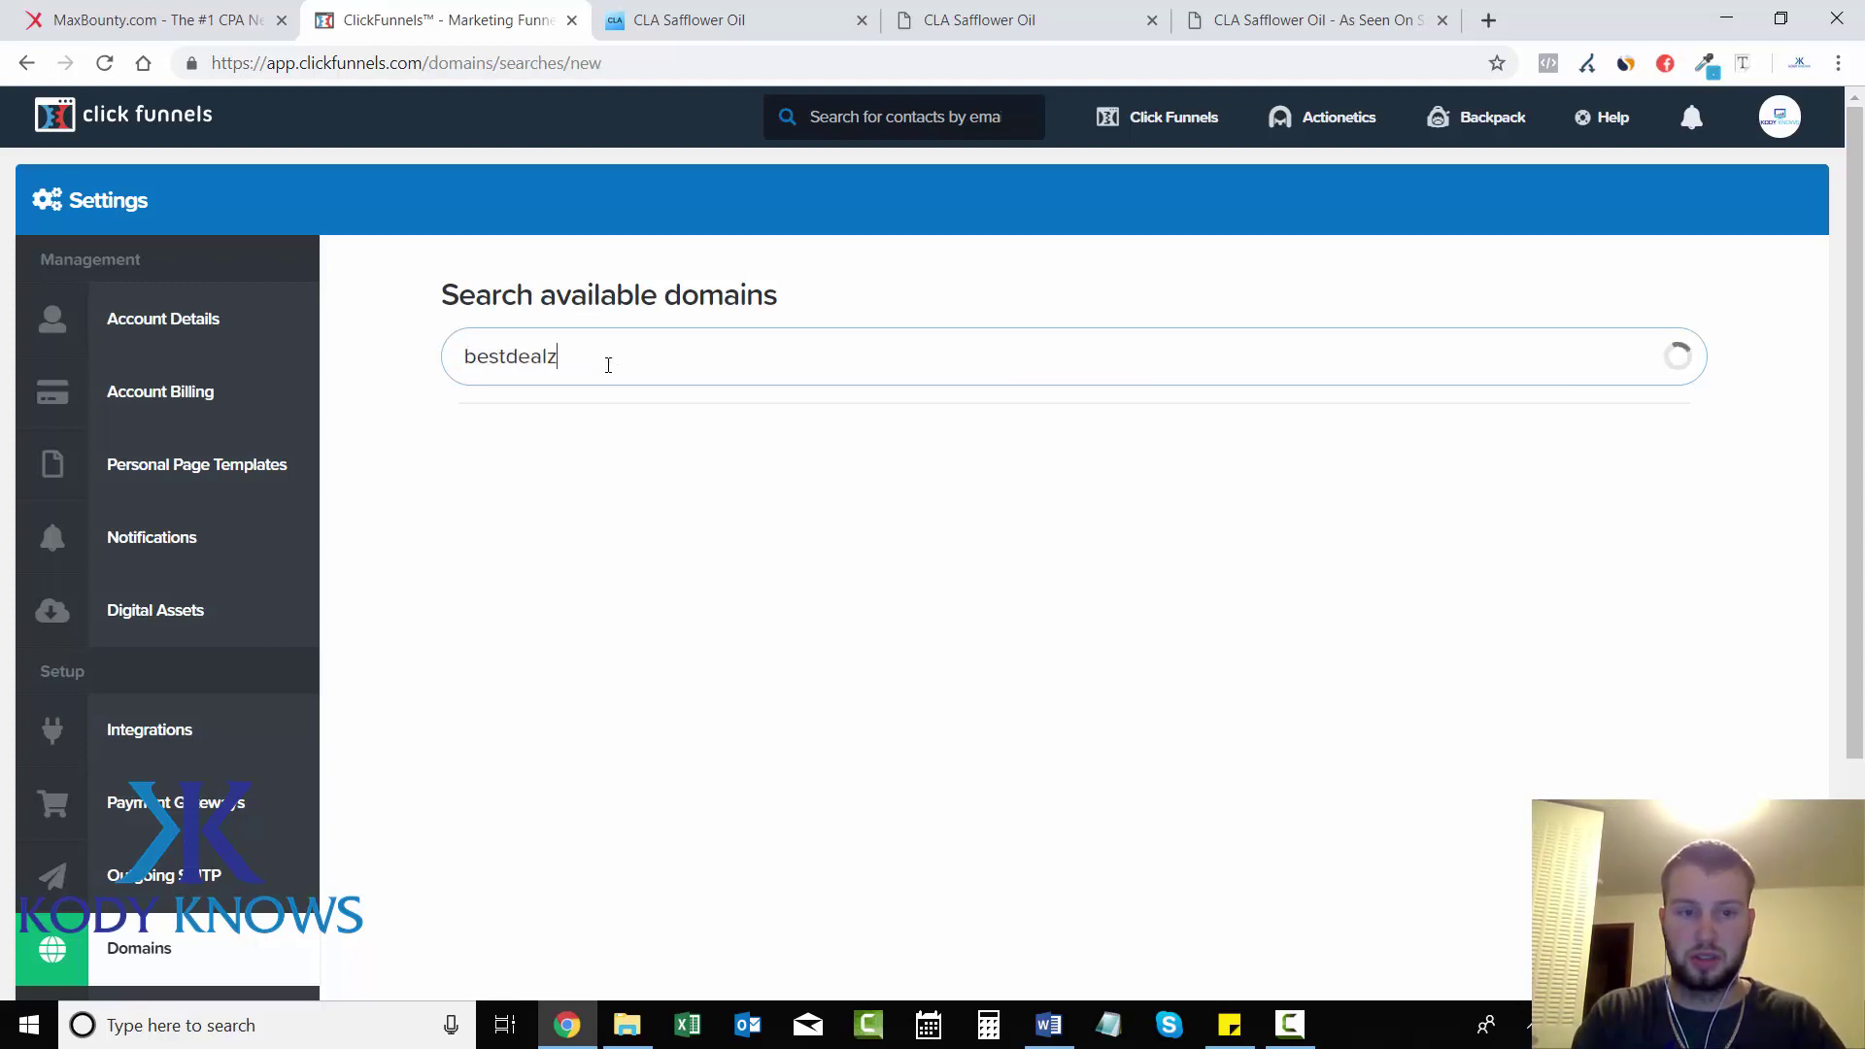
type("online")
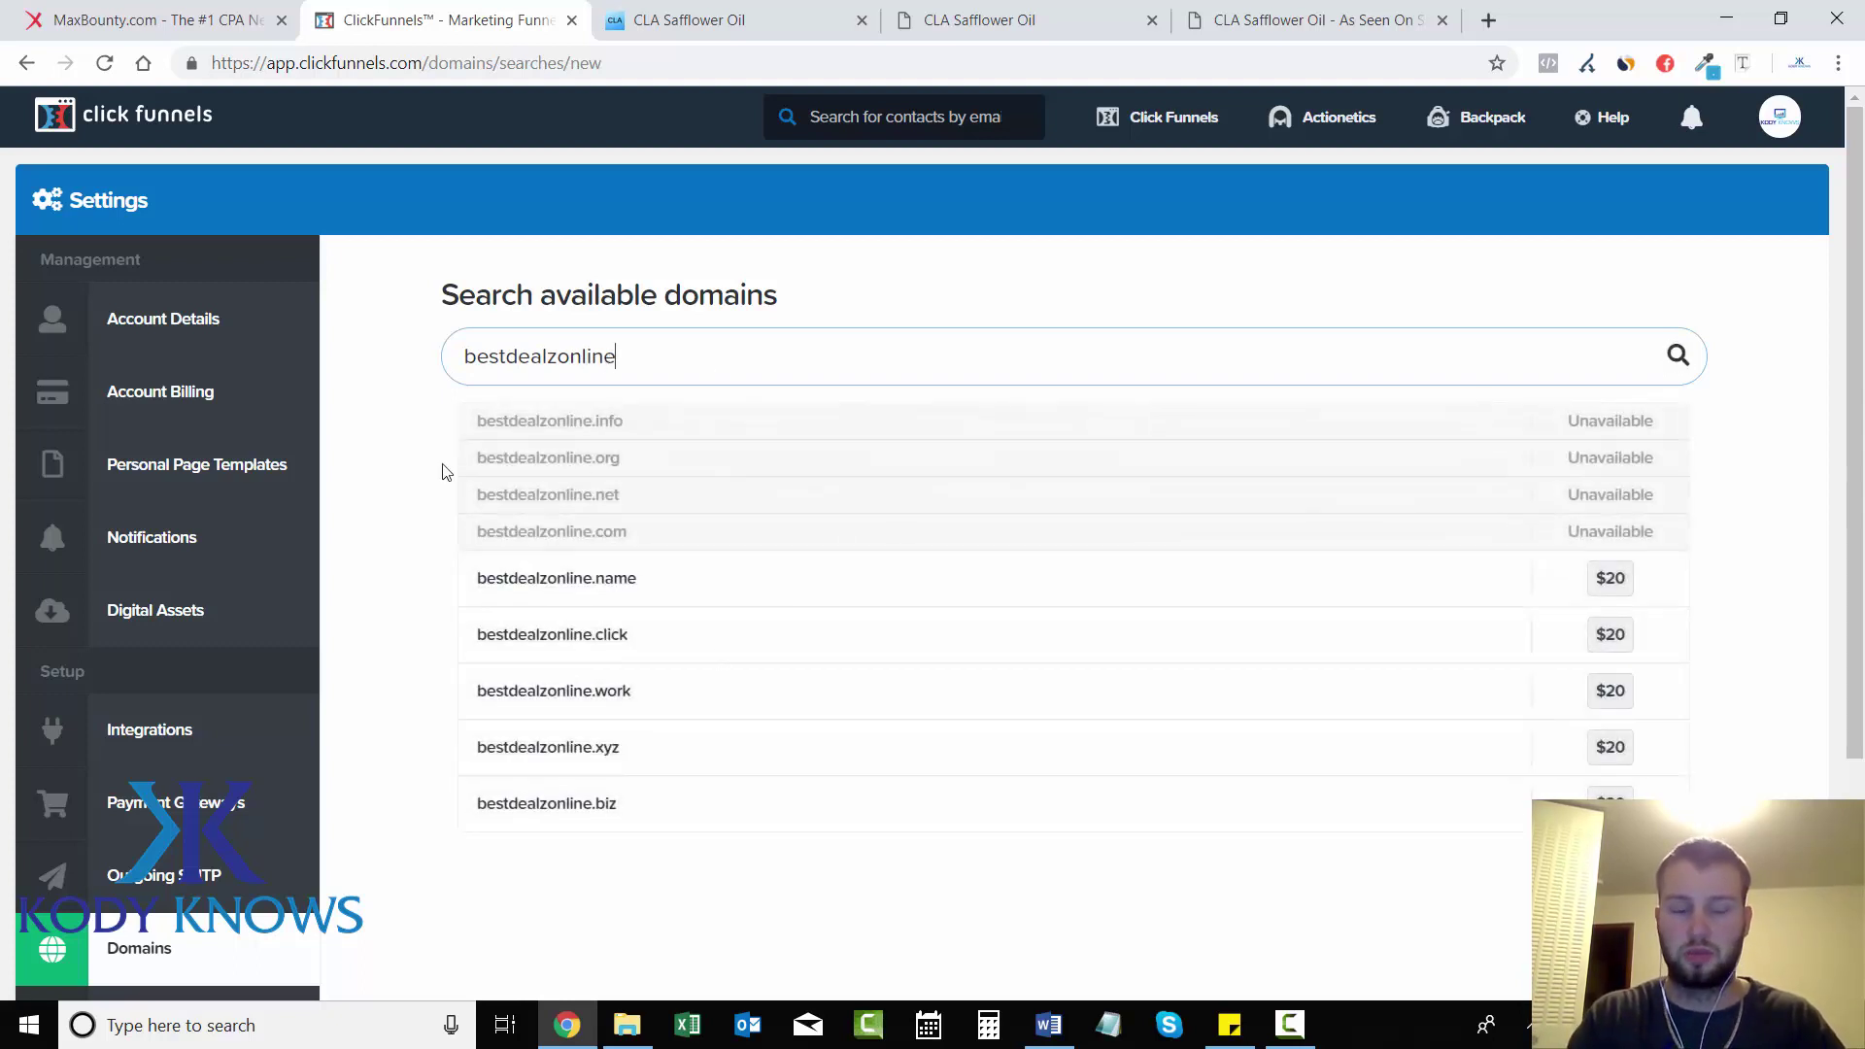
double_click(564, 365)
key("BackSpace")
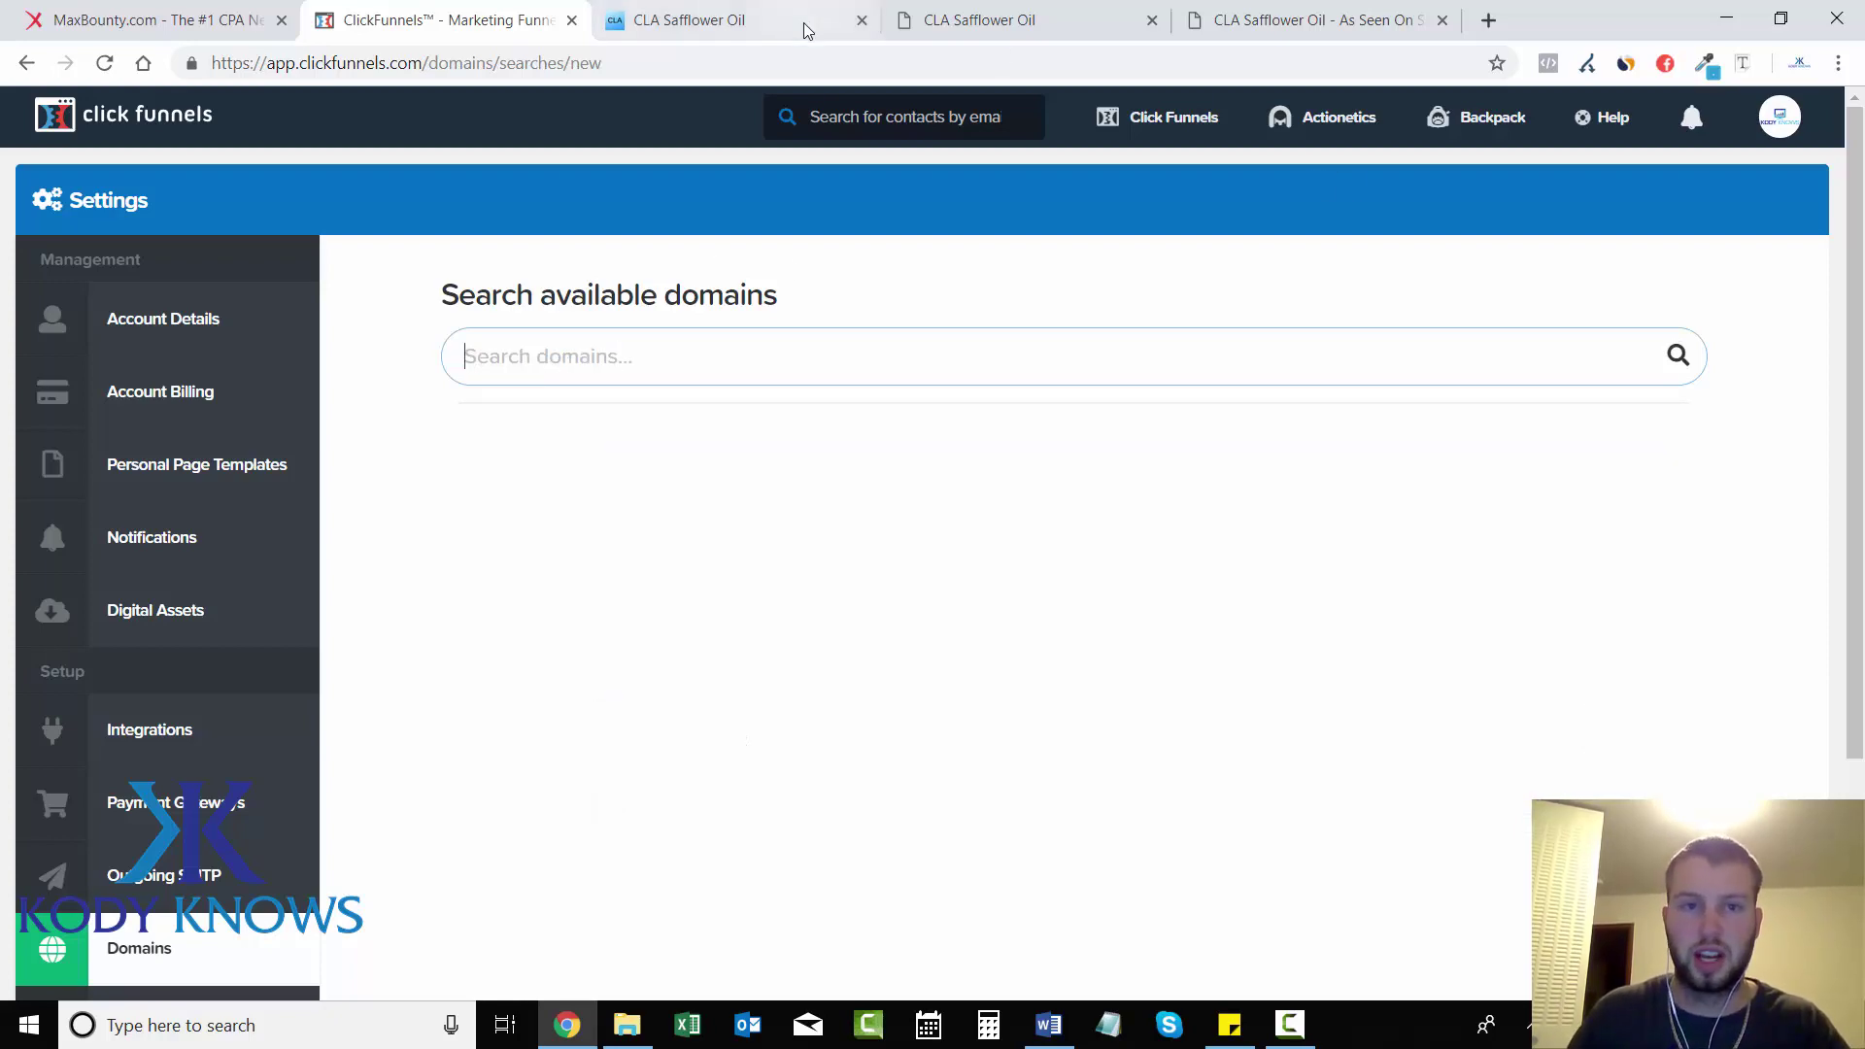
Step: Go to the funnels list and open the CLA Safflower Oil LP funnel
left_click(758, 27)
left_click(1055, 29)
left_click(464, 23)
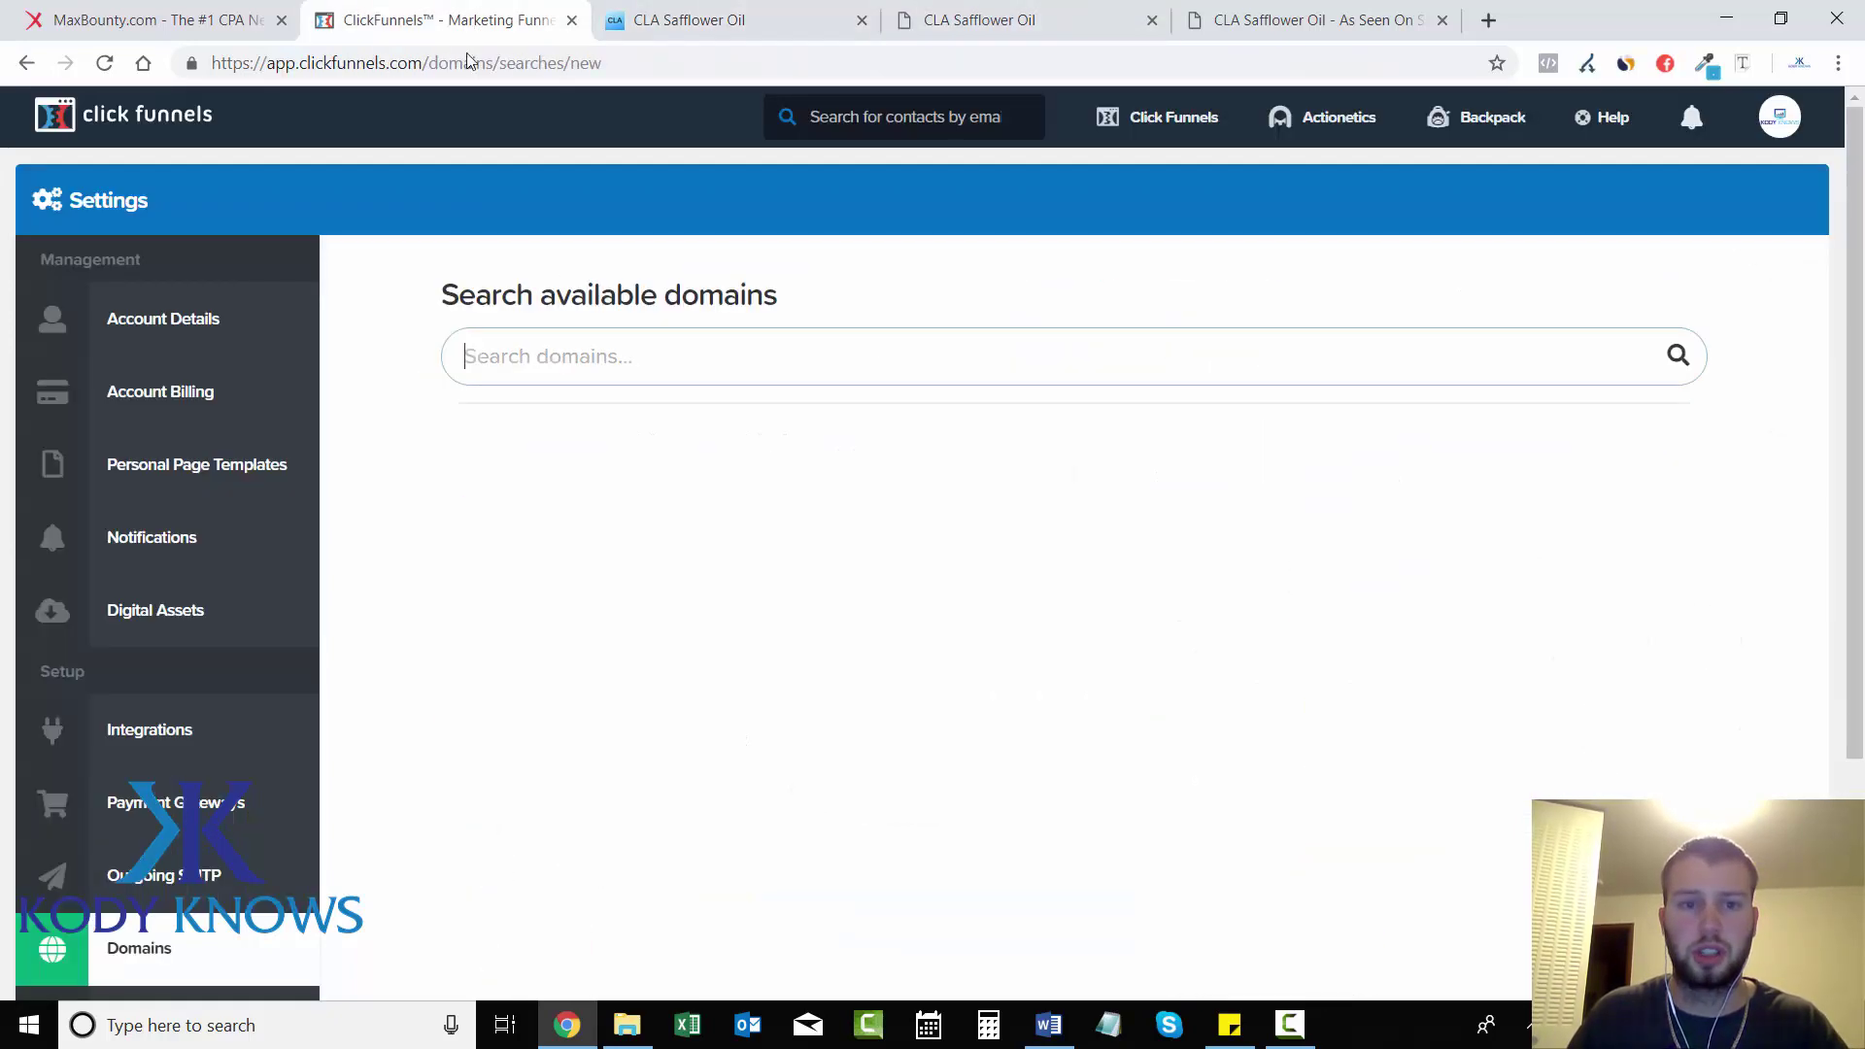
mouse_move(1094, 137)
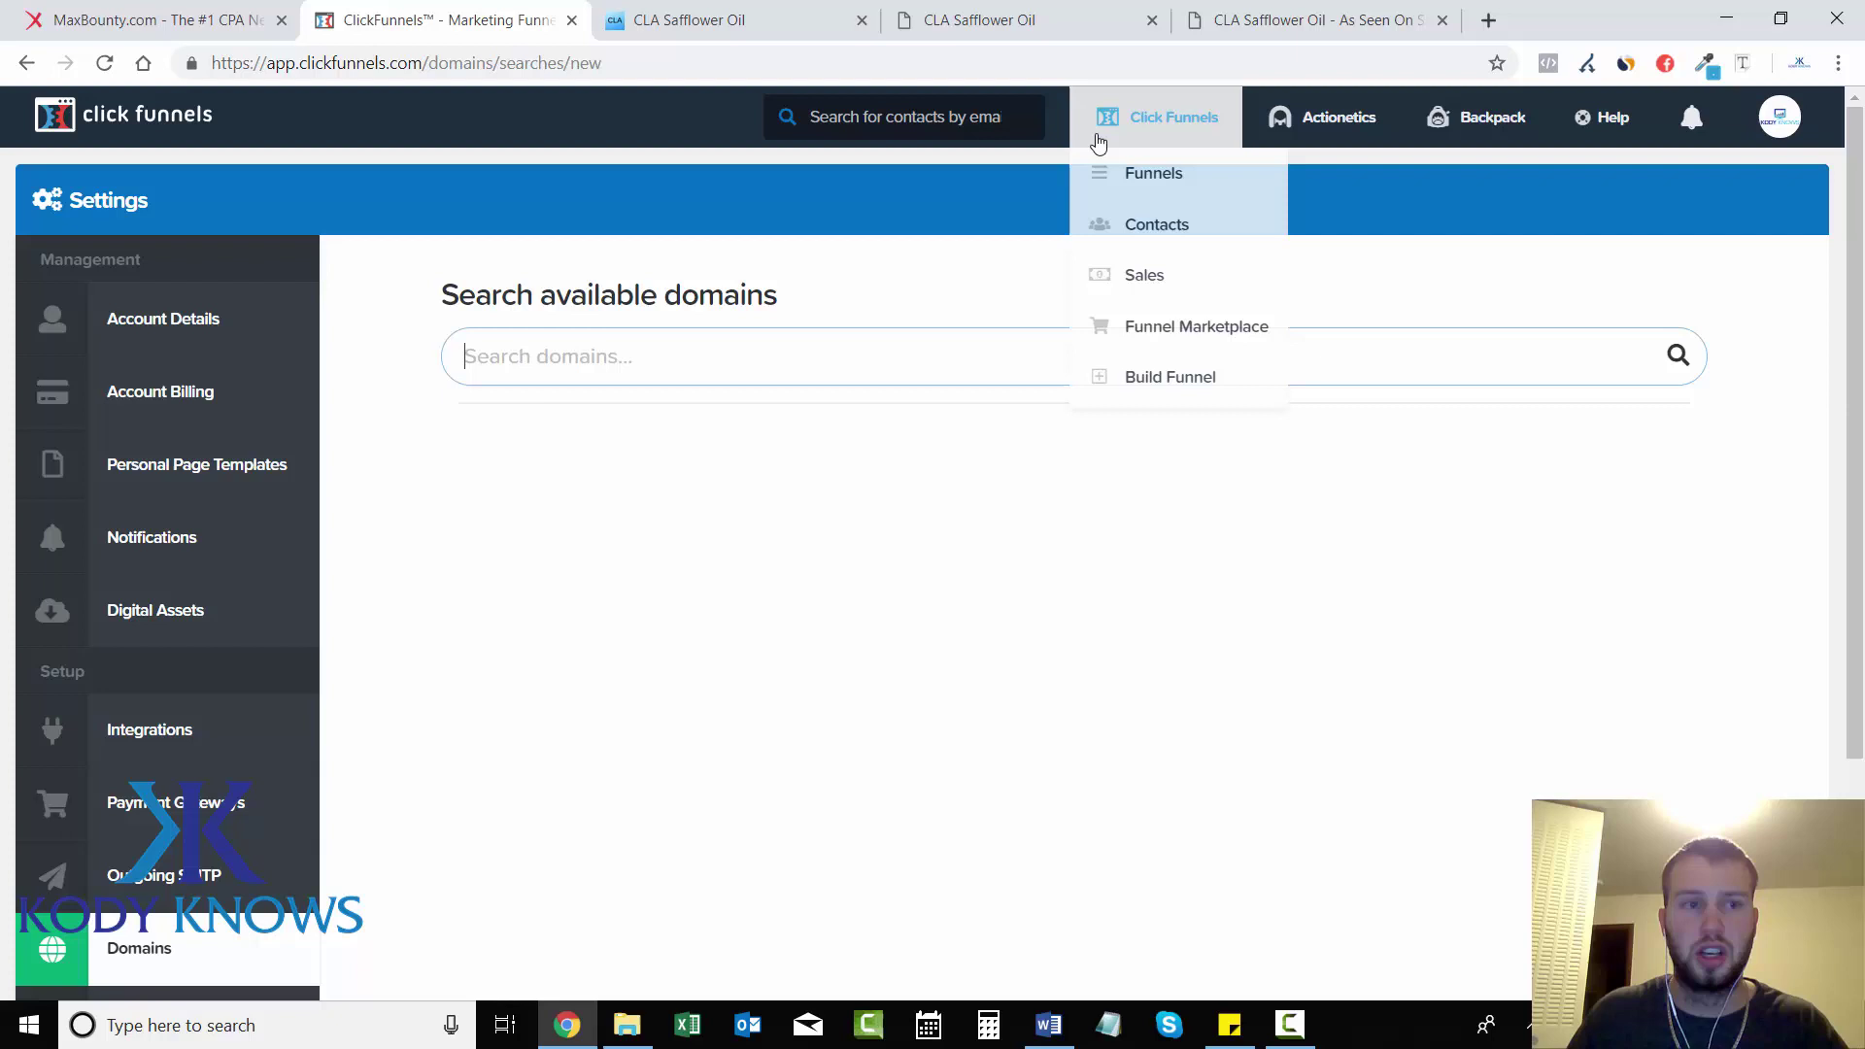
left_click(1125, 178)
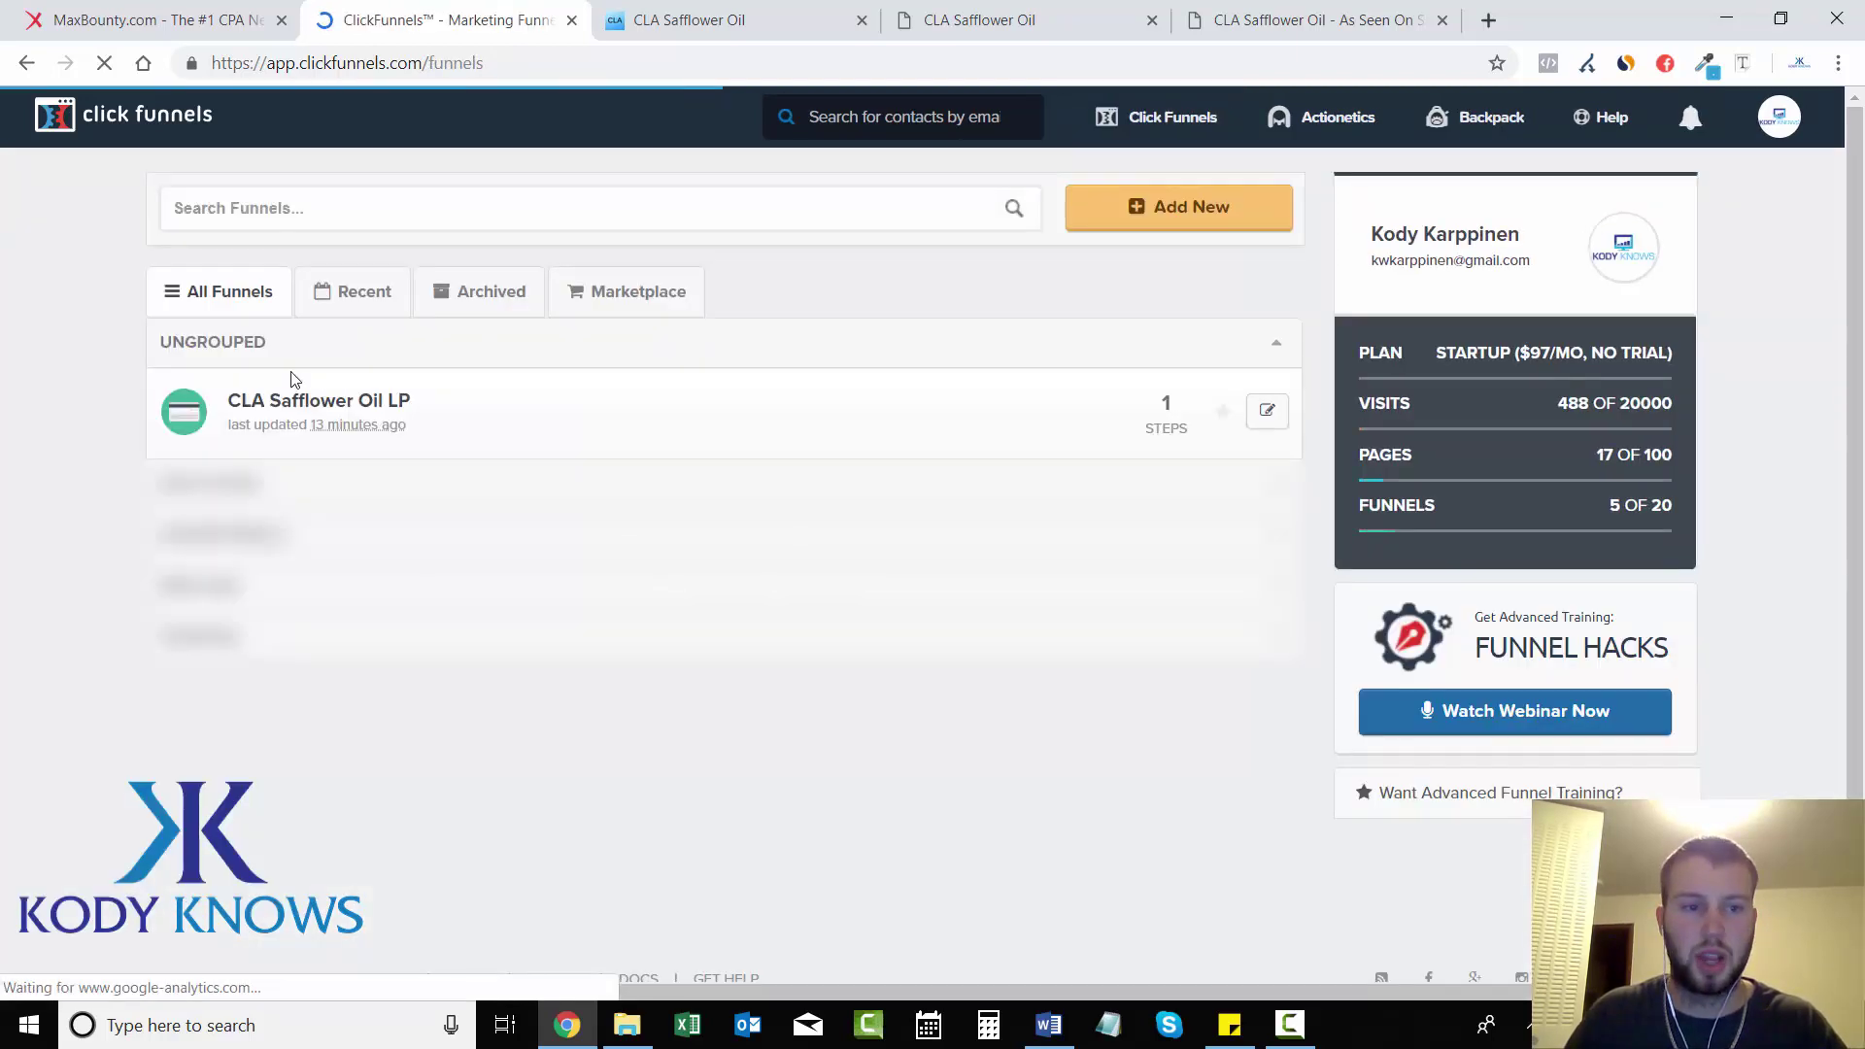
left_click(279, 406)
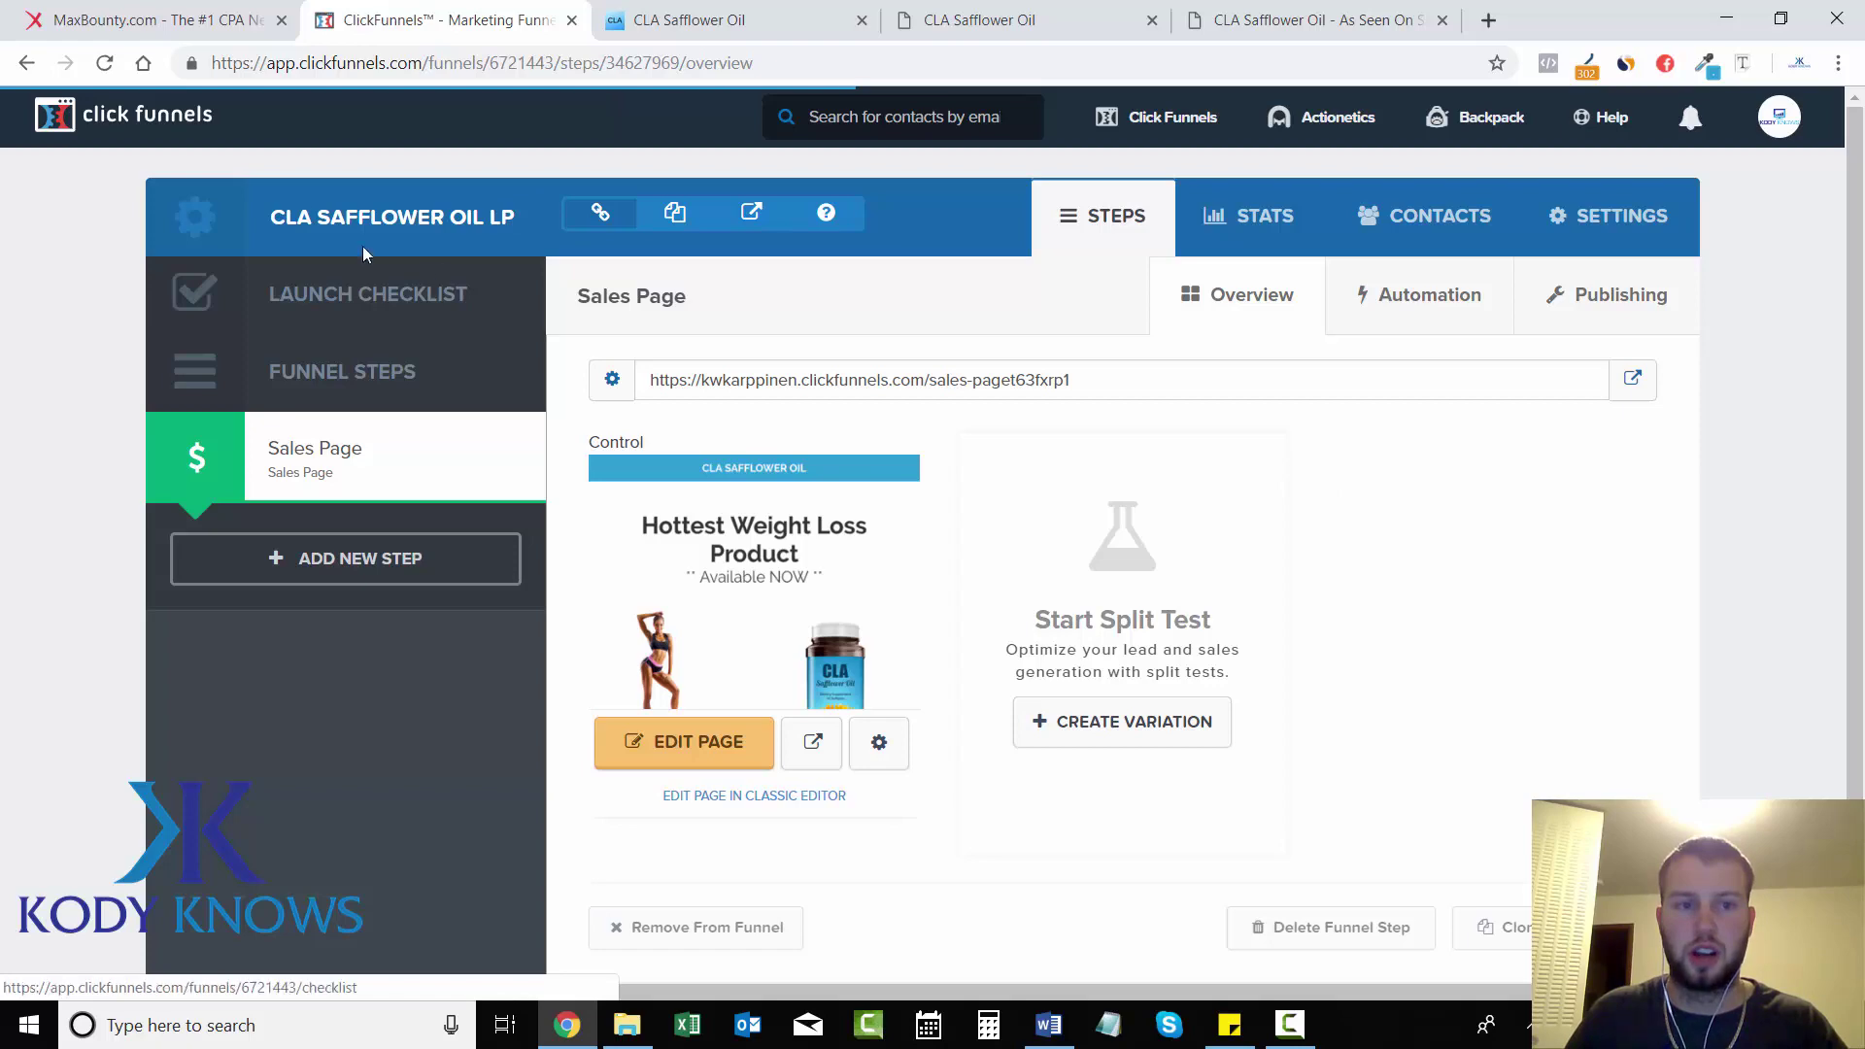
Step: Set the funnel's domain to kodyknowscpa.com in Settings and save the updated settings
left_click(1643, 233)
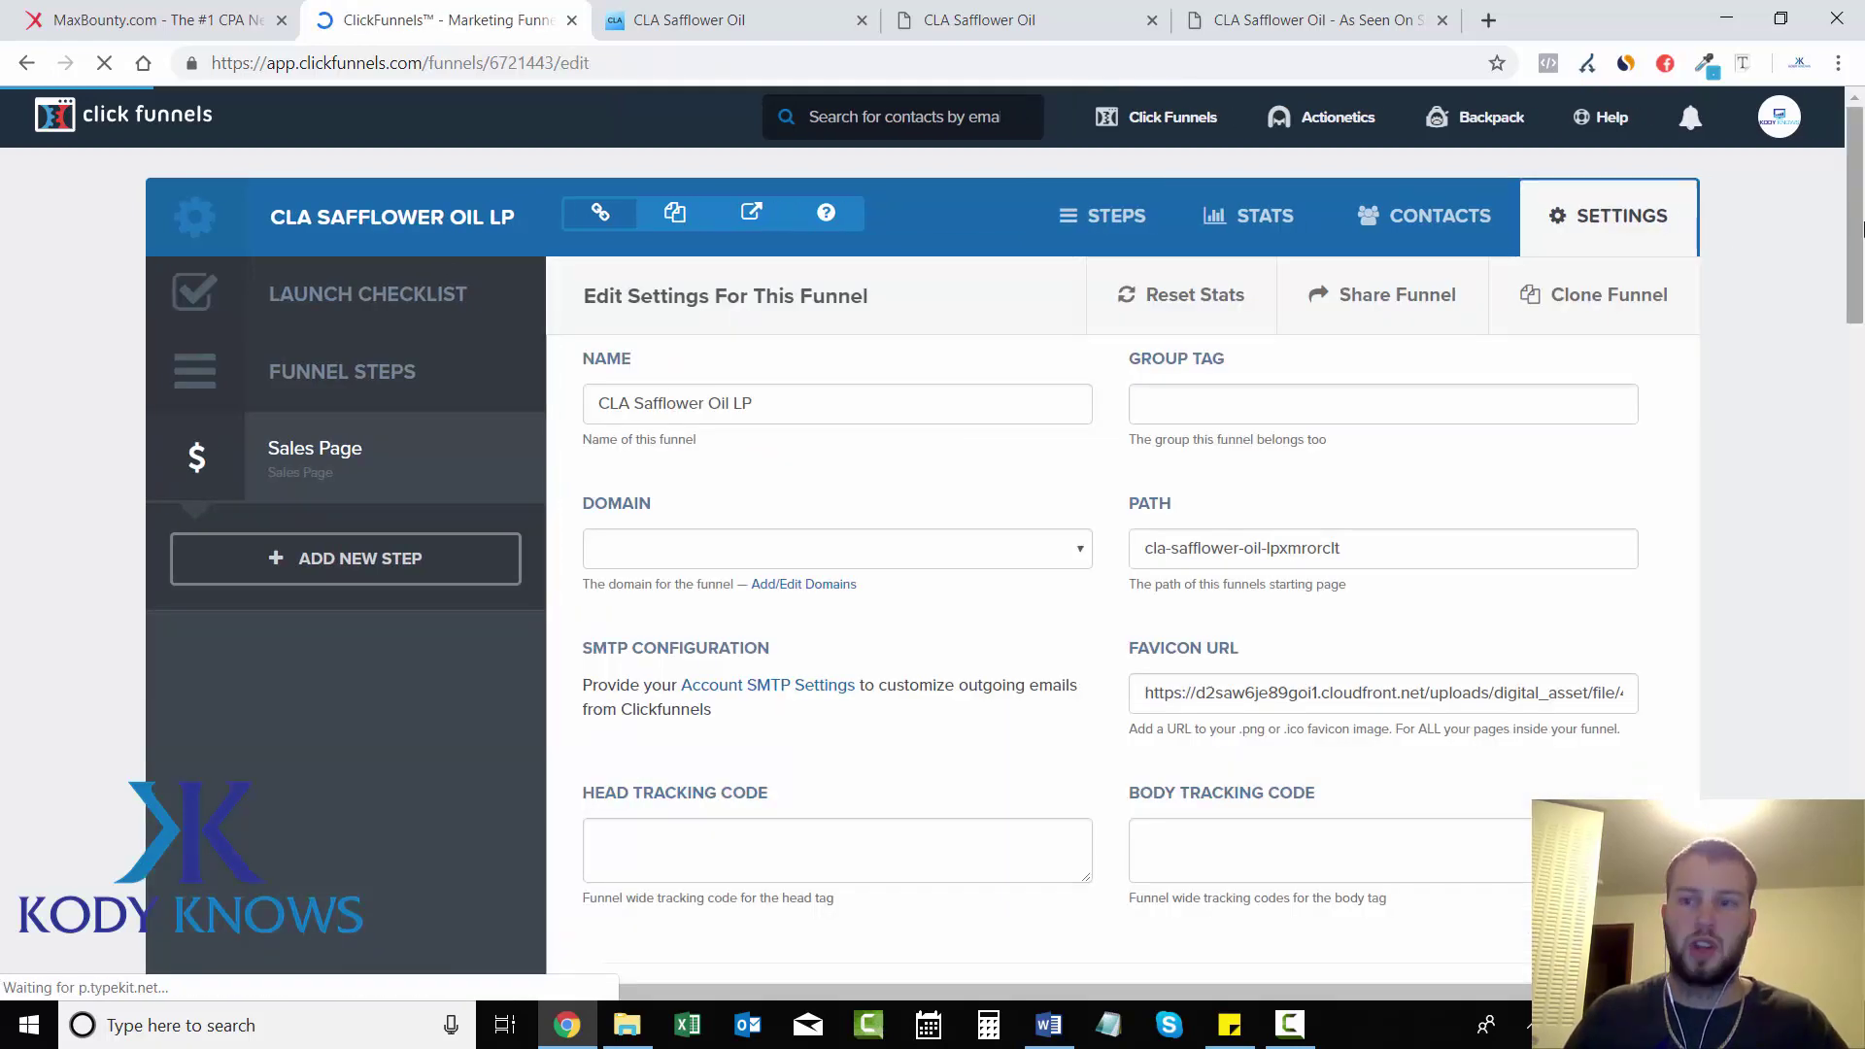
scroll(1107, 277, "down", 2)
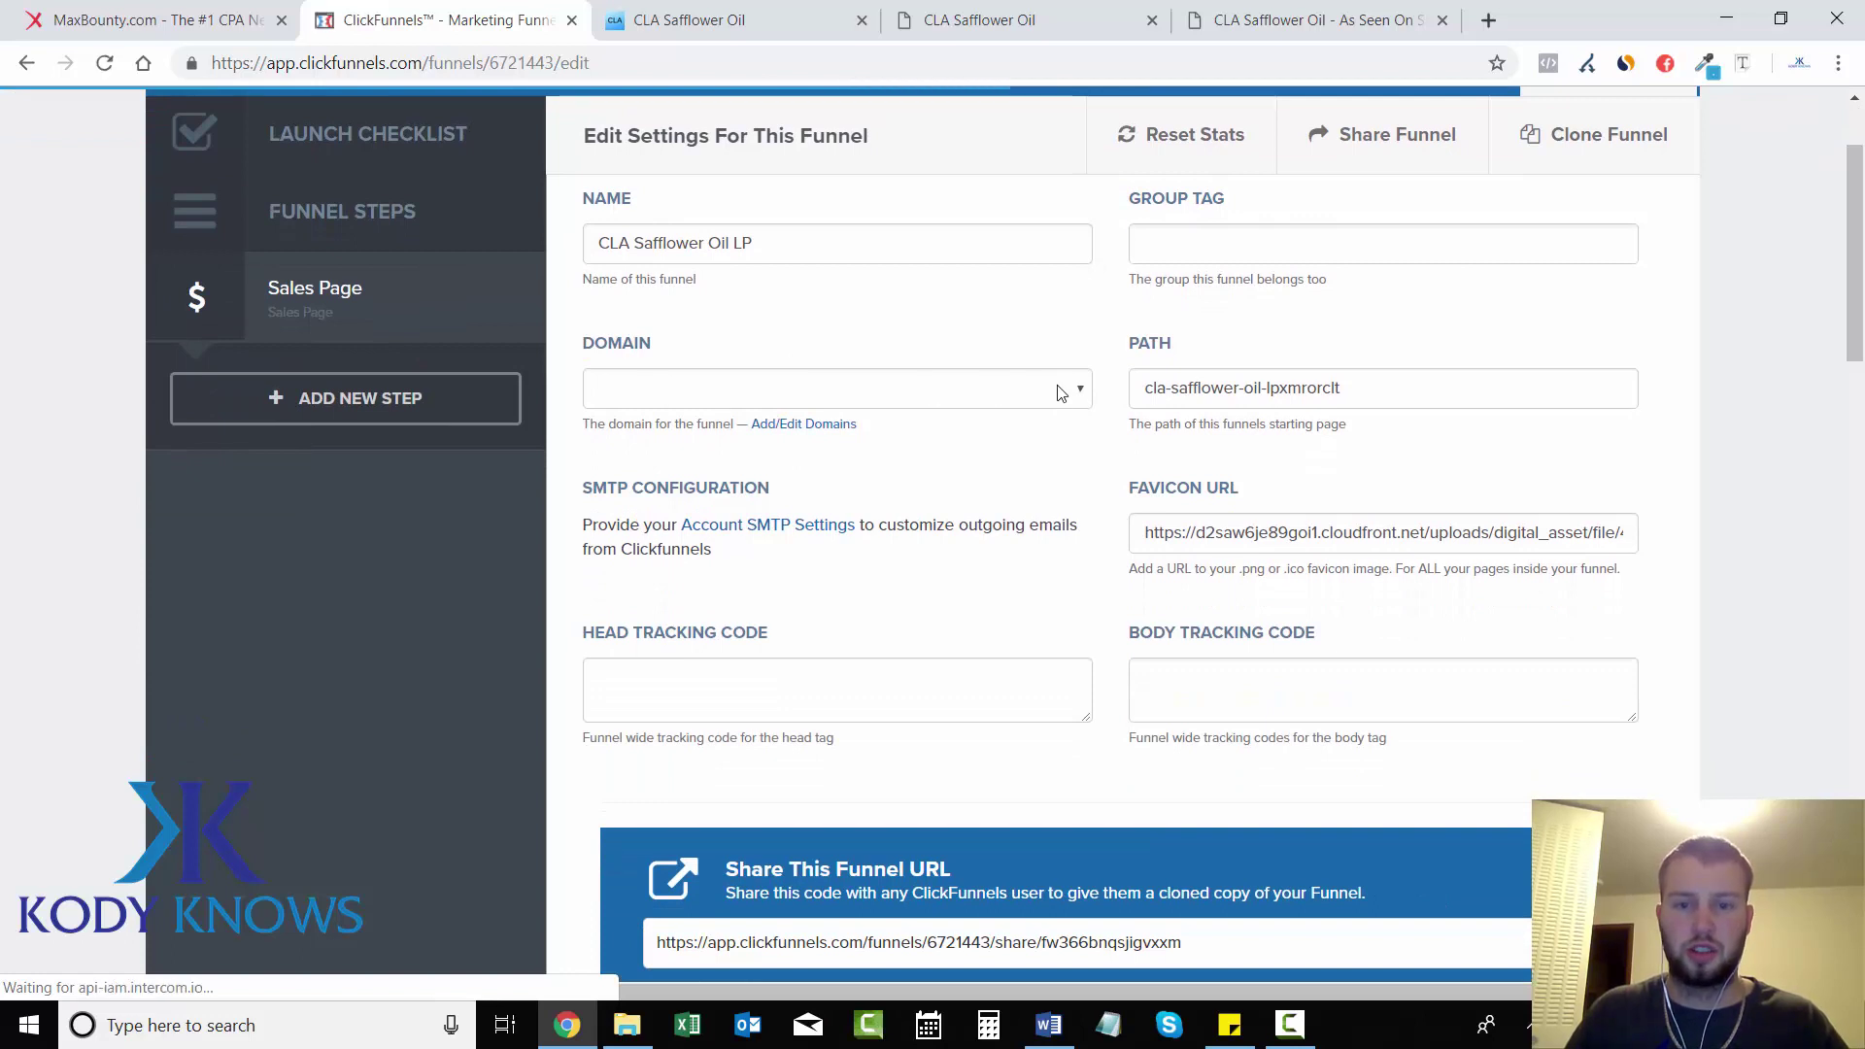
left_click(1084, 398)
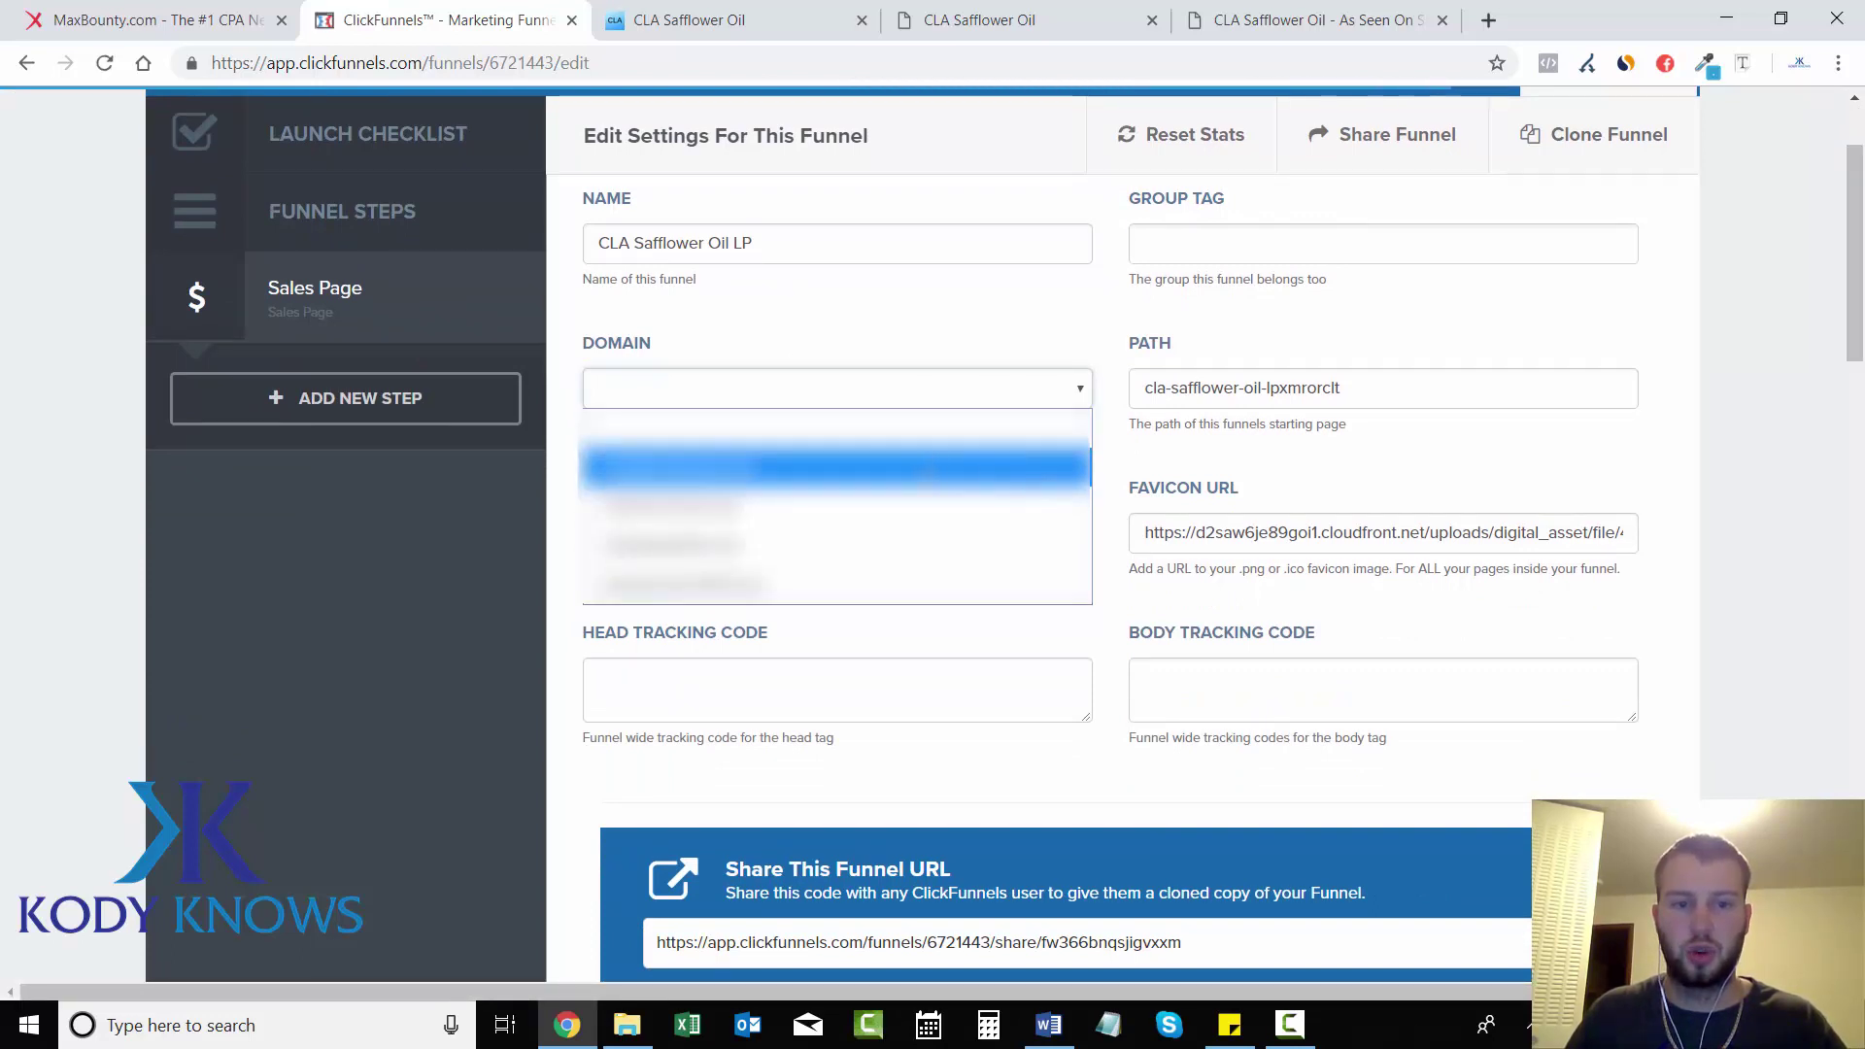
left_click(835, 469)
left_click_drag(1855, 338, 1857, 777)
left_click(1480, 781)
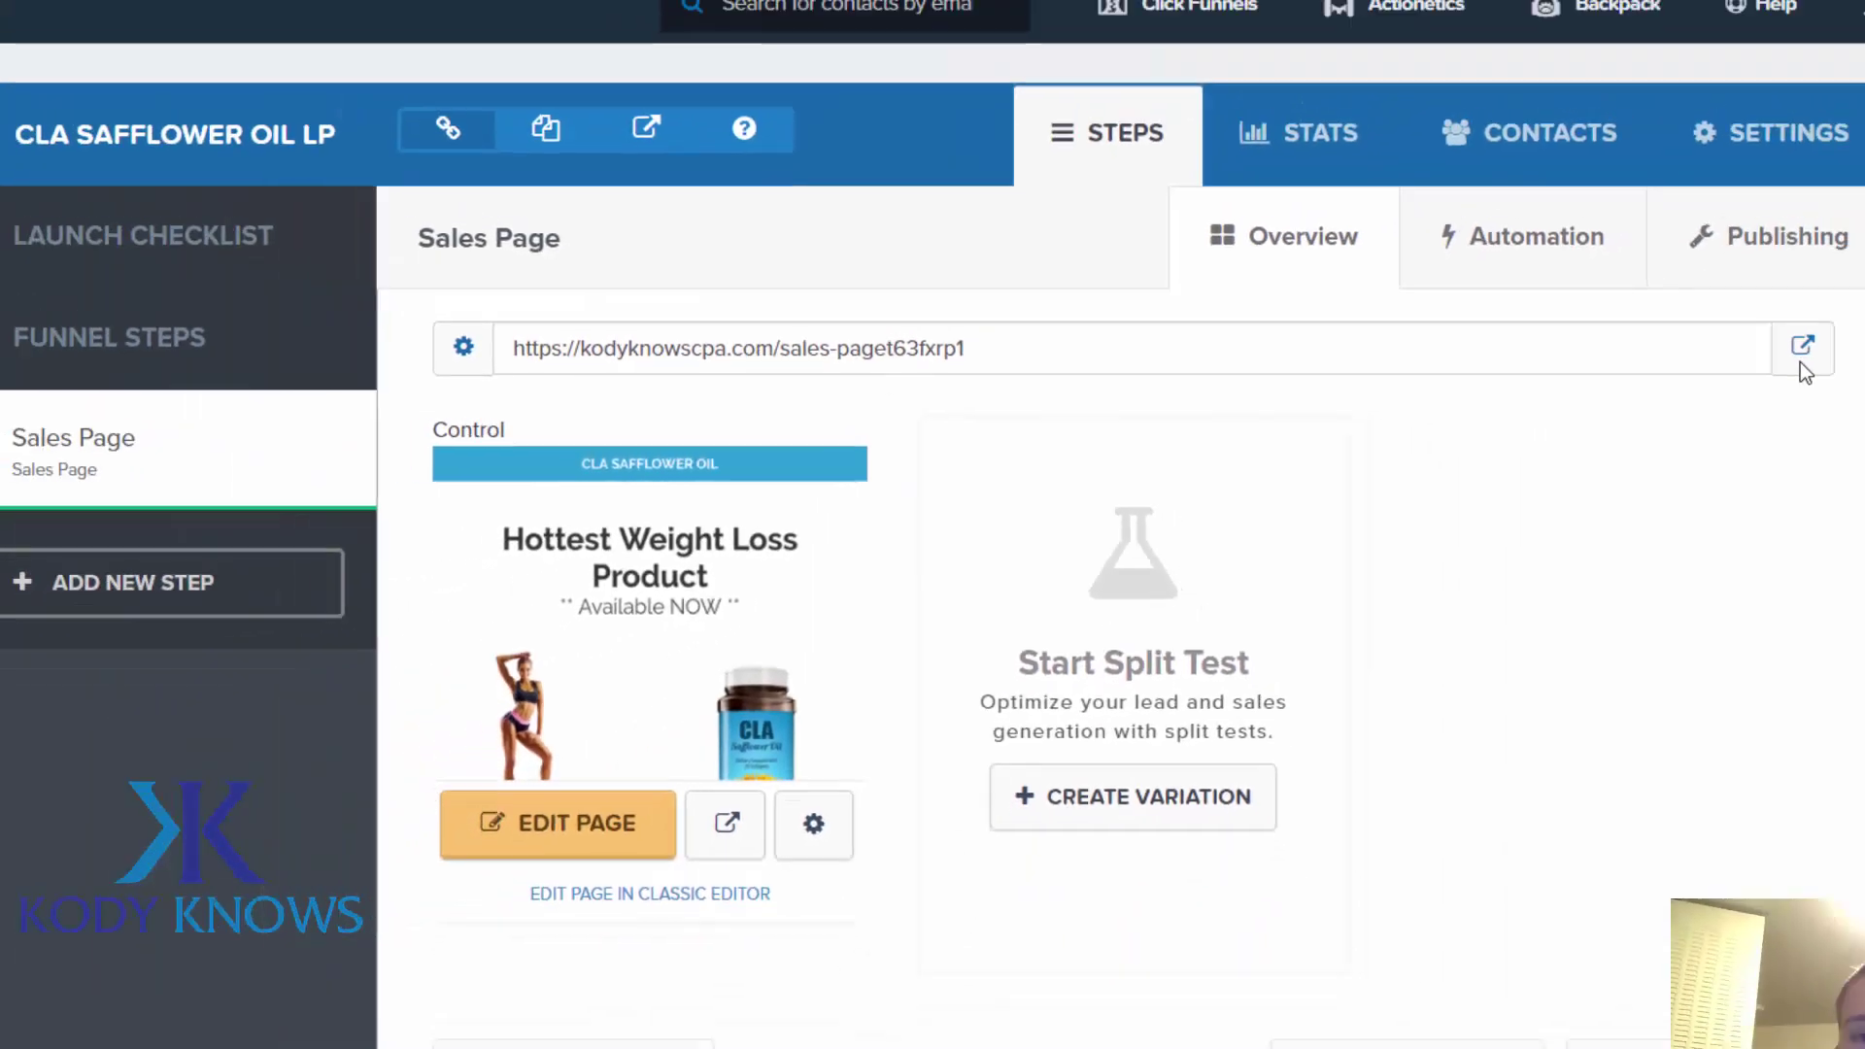
Step: Open the live sales page and highlight kodyknowscpa.com in its browser address
left_click(1801, 347)
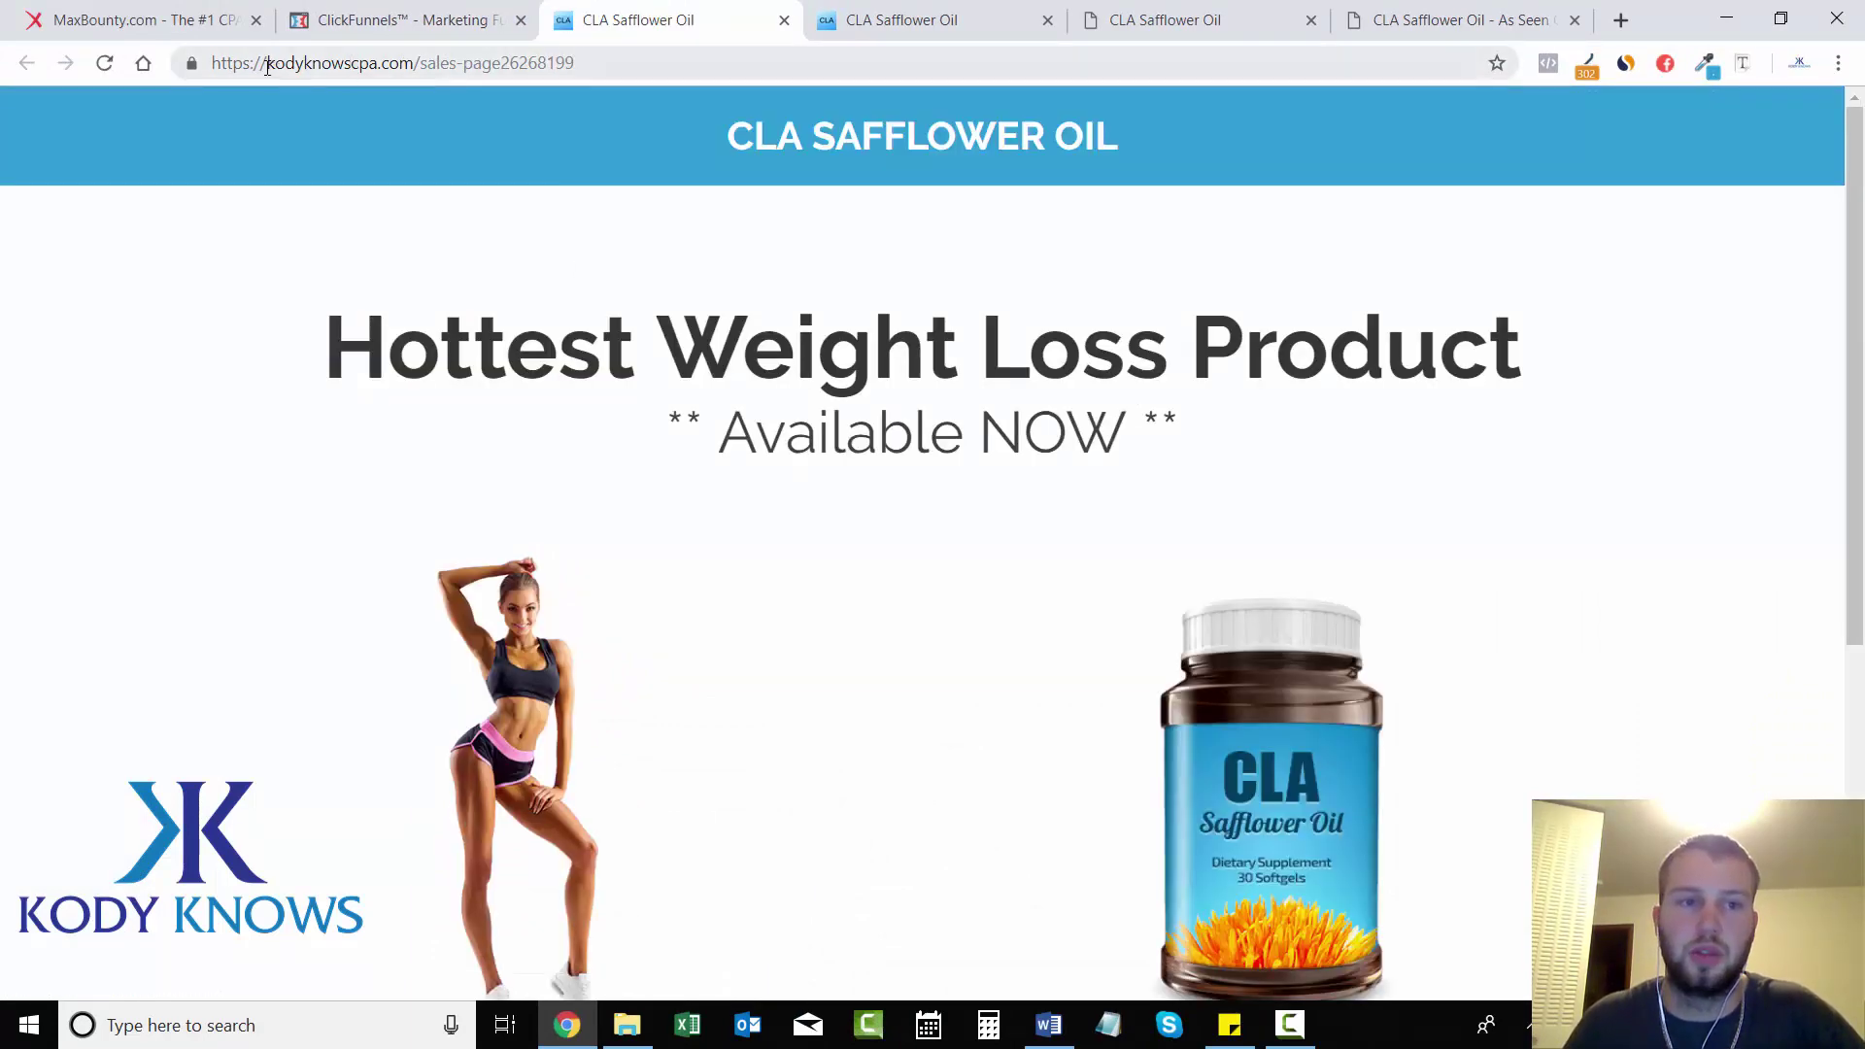
left_click_drag(267, 65, 372, 65)
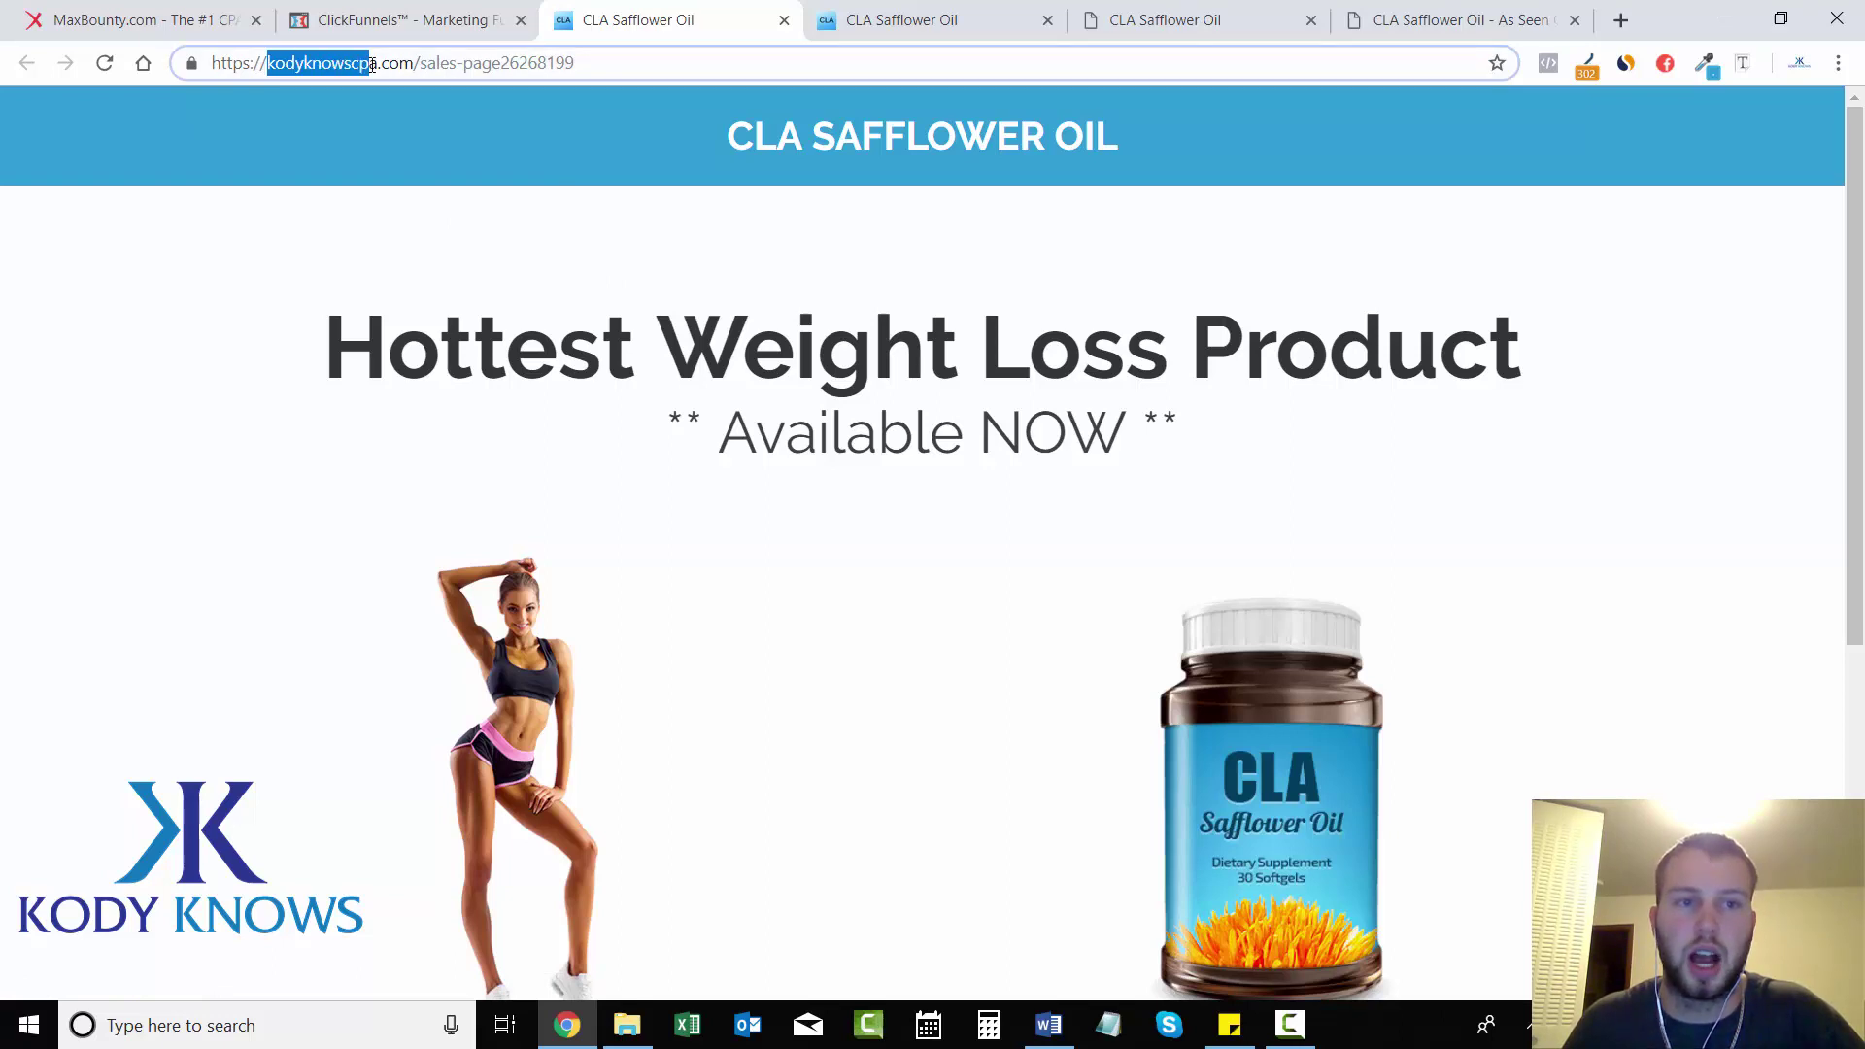
left_click(343, 68)
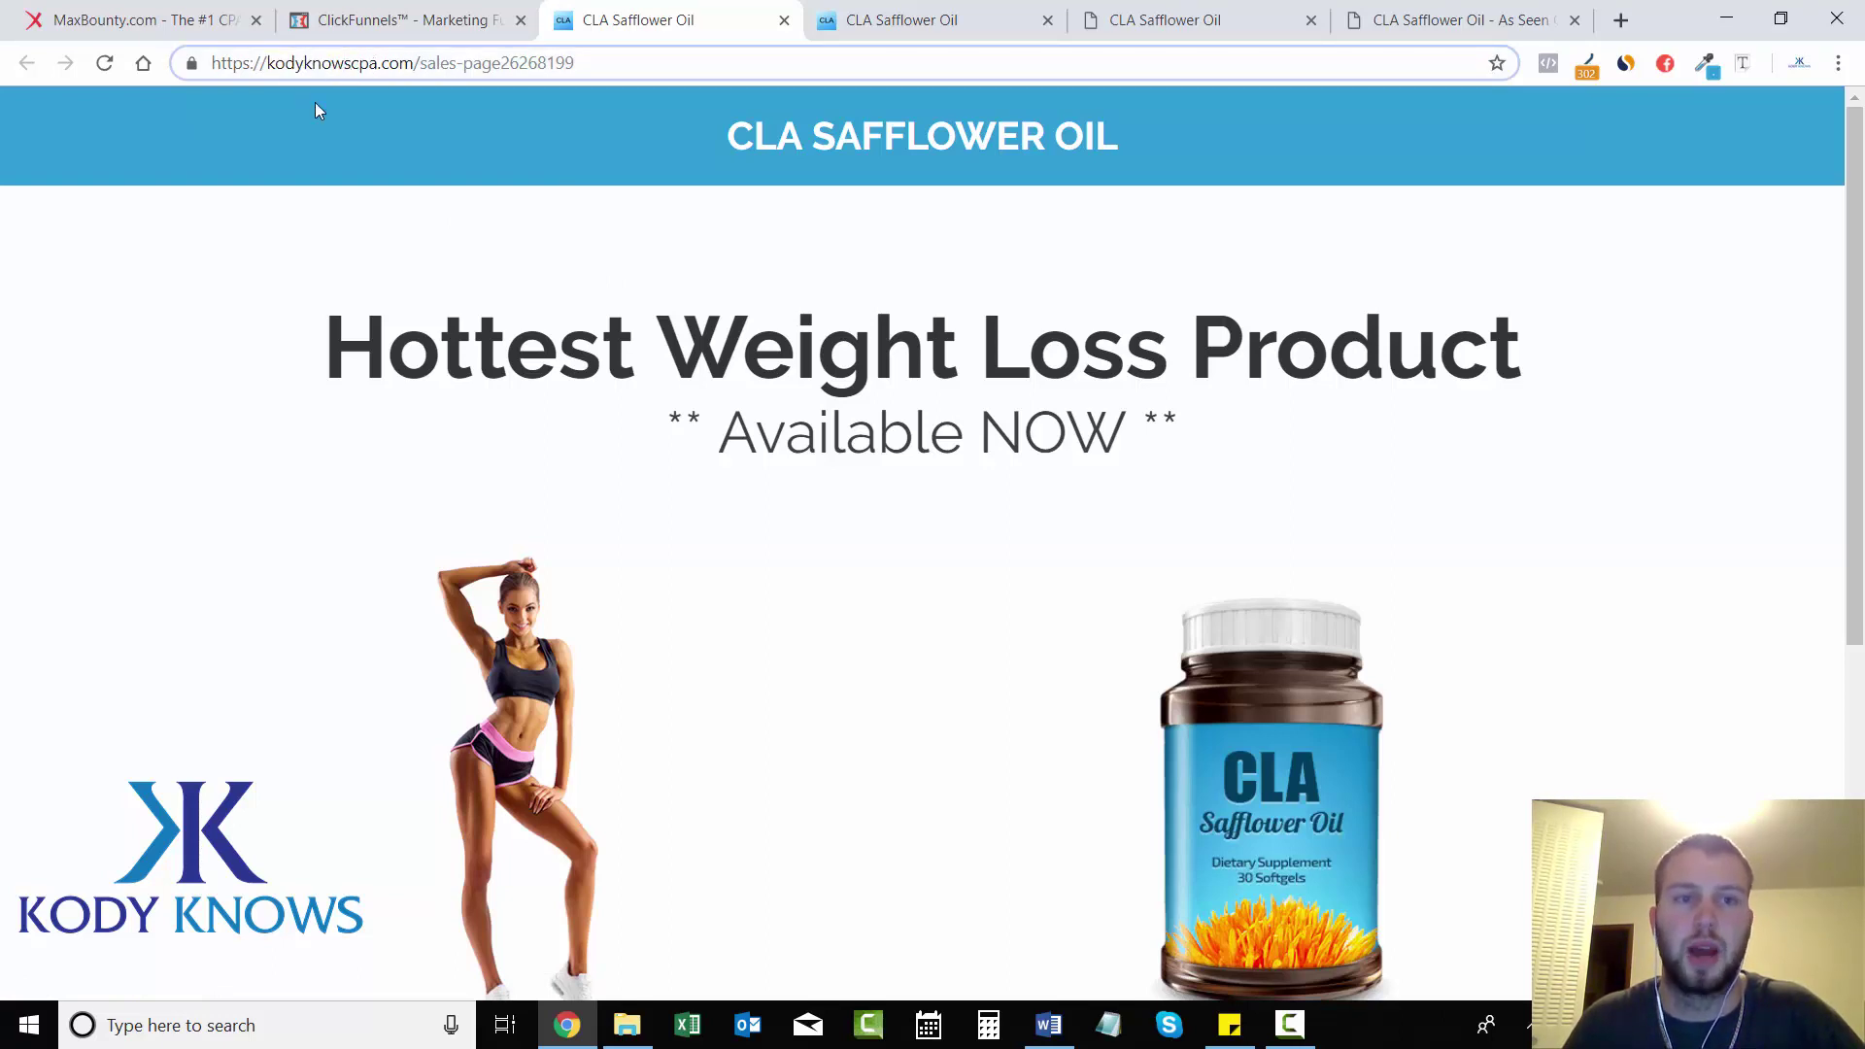
left_click(301, 346)
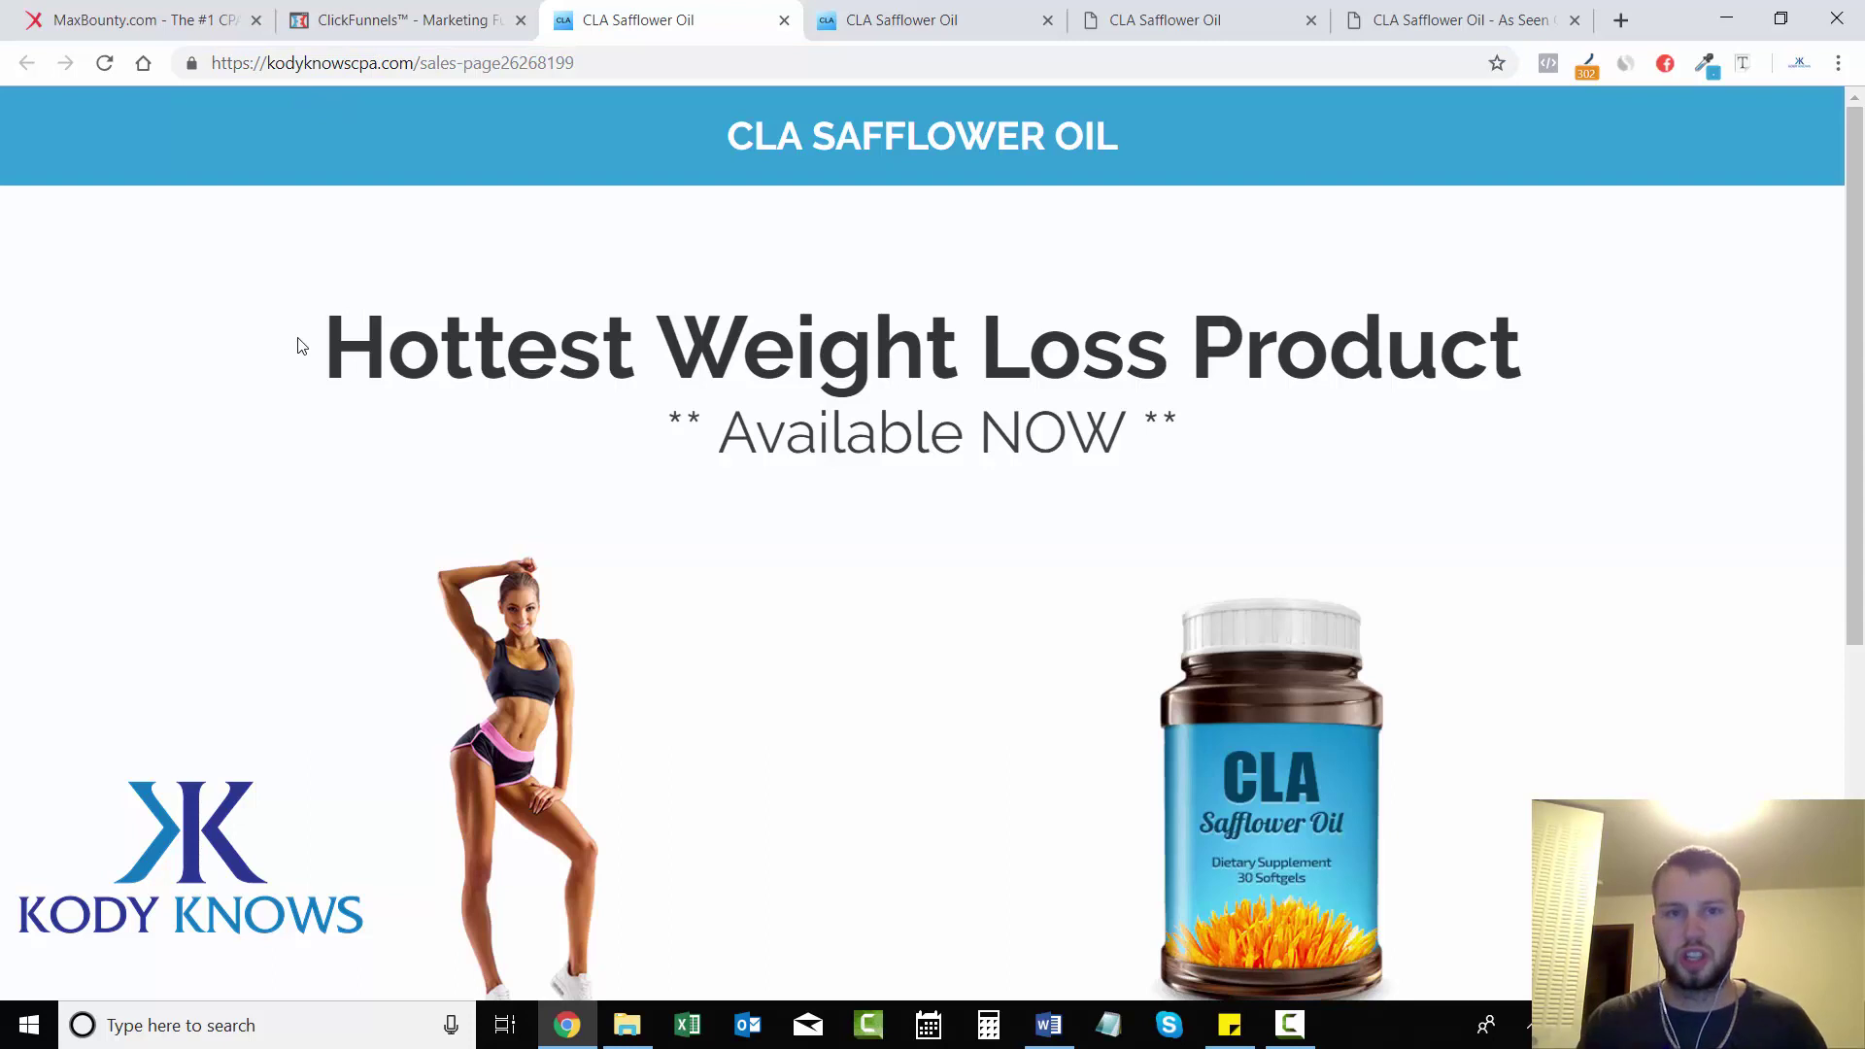